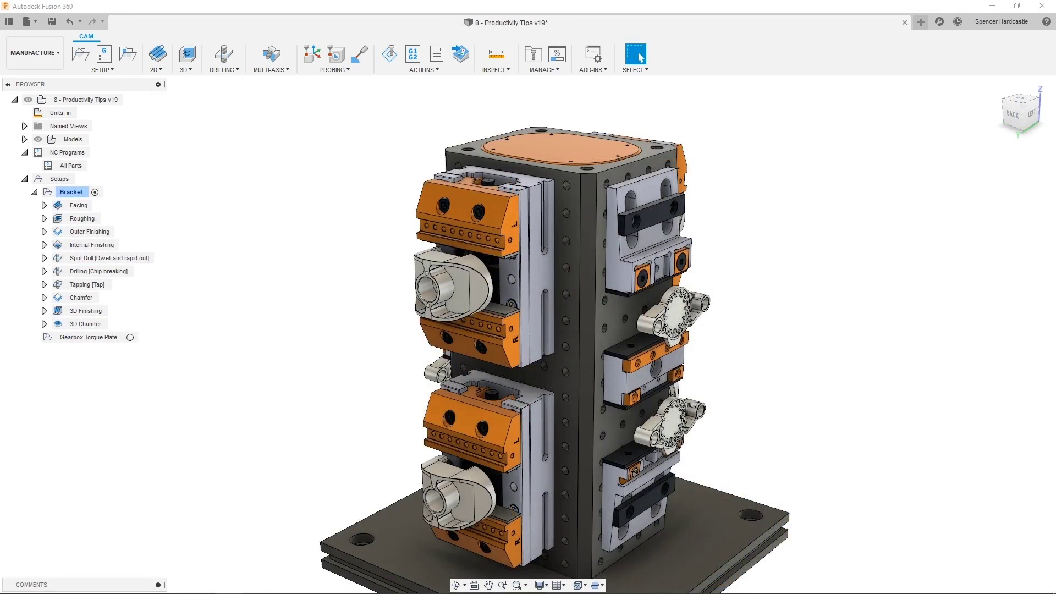
Step: Open the Outer Finishing contour operation for editing and bring up the expression editor for its Maximum Roughing Stepdown
{"action": "scroll", "coordinate": [363, 230], "scroll_direction": "up", "scroll_amount": 5}
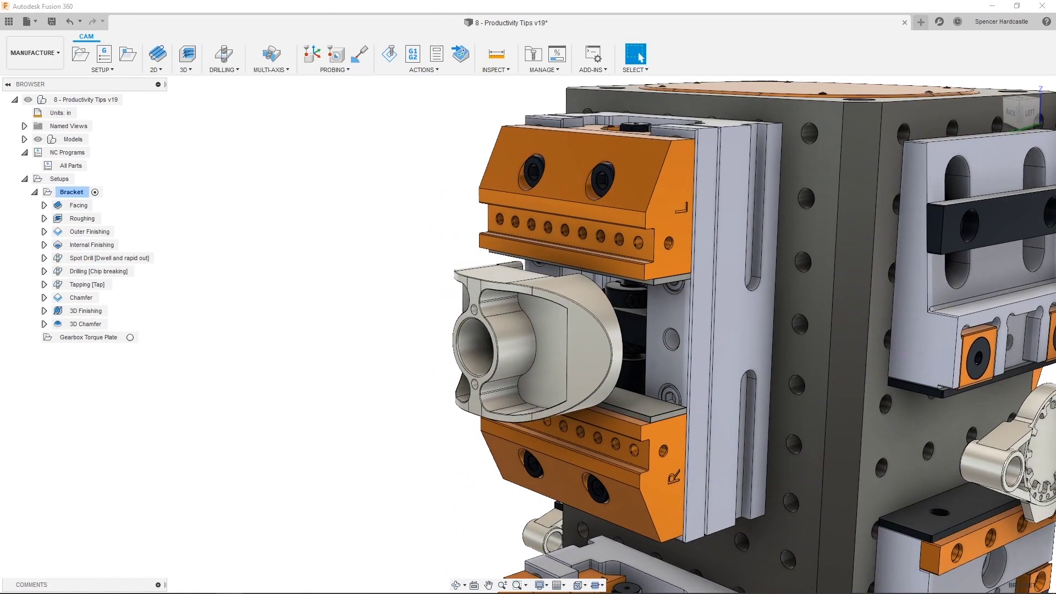
{"action": "right_click", "coordinate": [93, 232]}
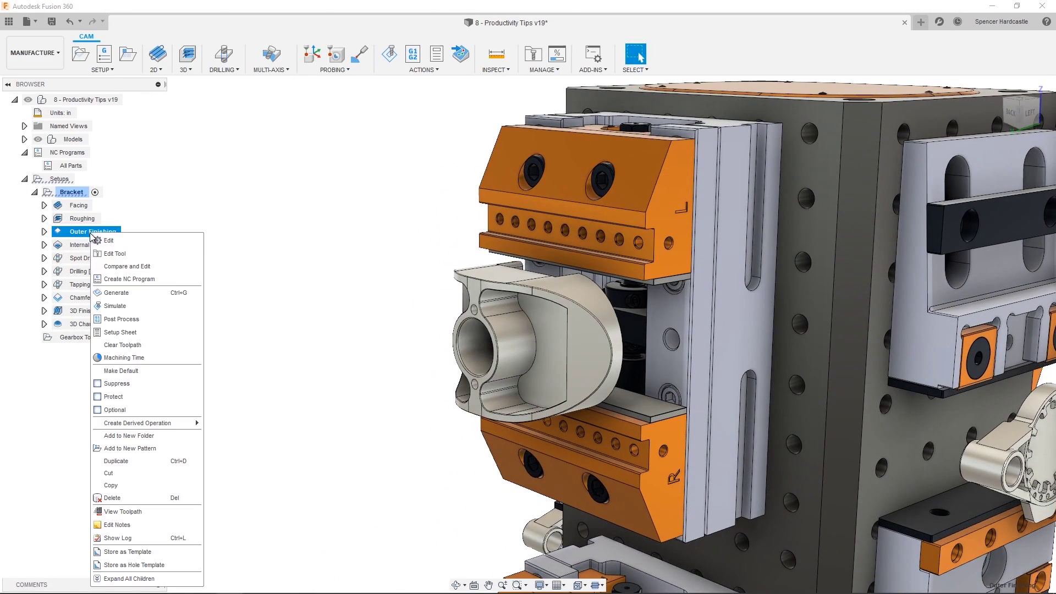
{"action": "left_click", "coordinate": [113, 246]}
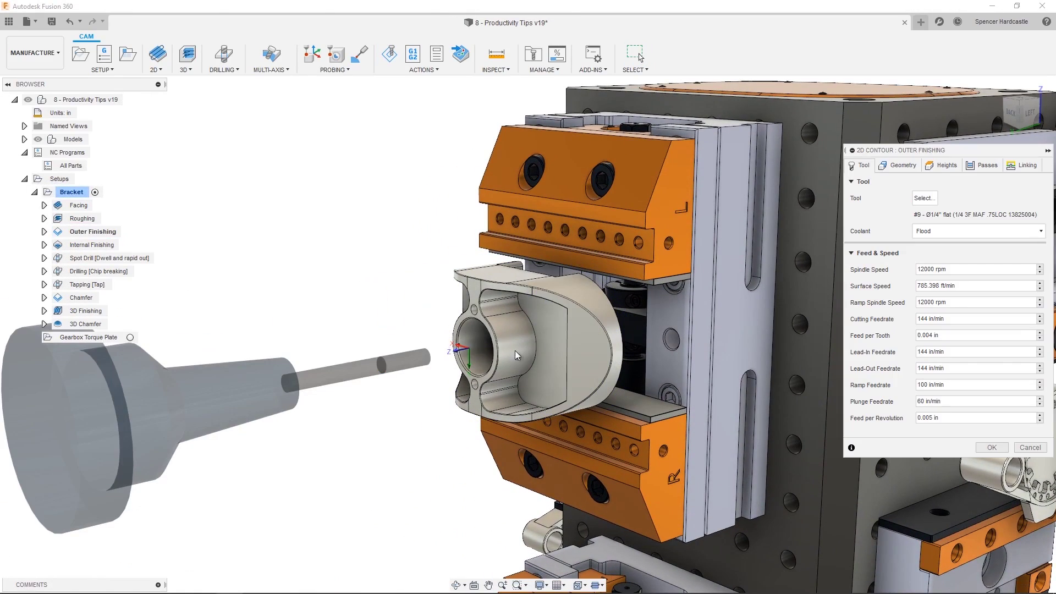
{"action": "left_click", "coordinate": [989, 168]}
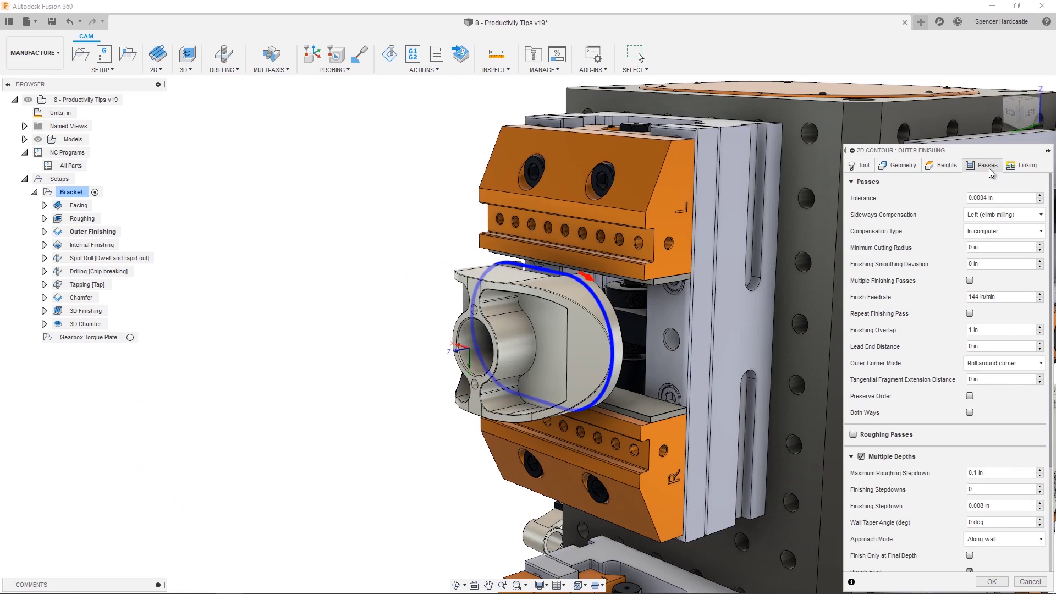
{"action": "scroll", "coordinate": [951, 332], "scroll_direction": "down", "scroll_amount": 4}
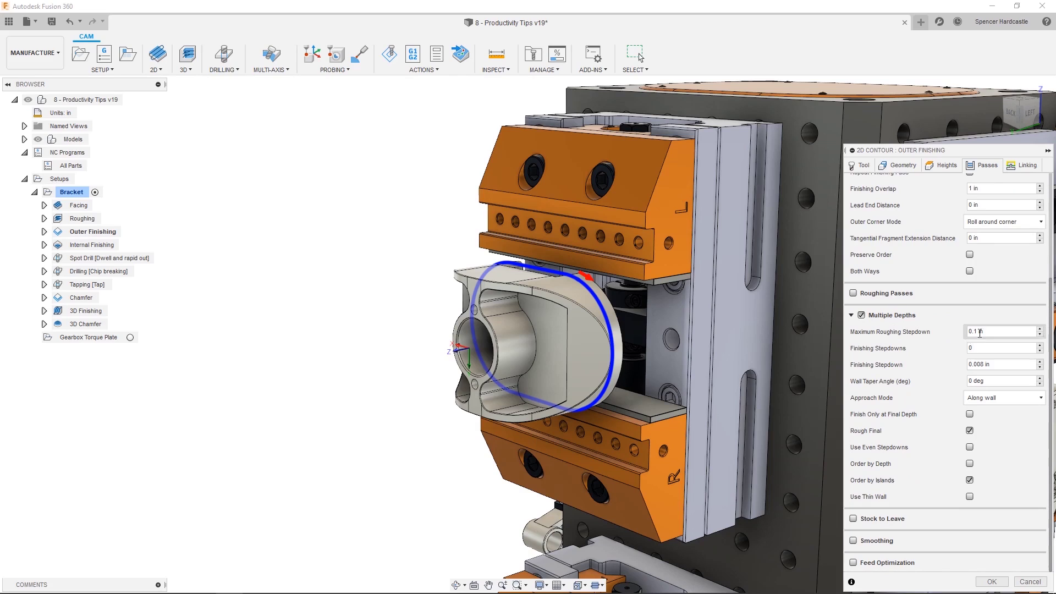
{"action": "mouse_move", "coordinate": [991, 332]}
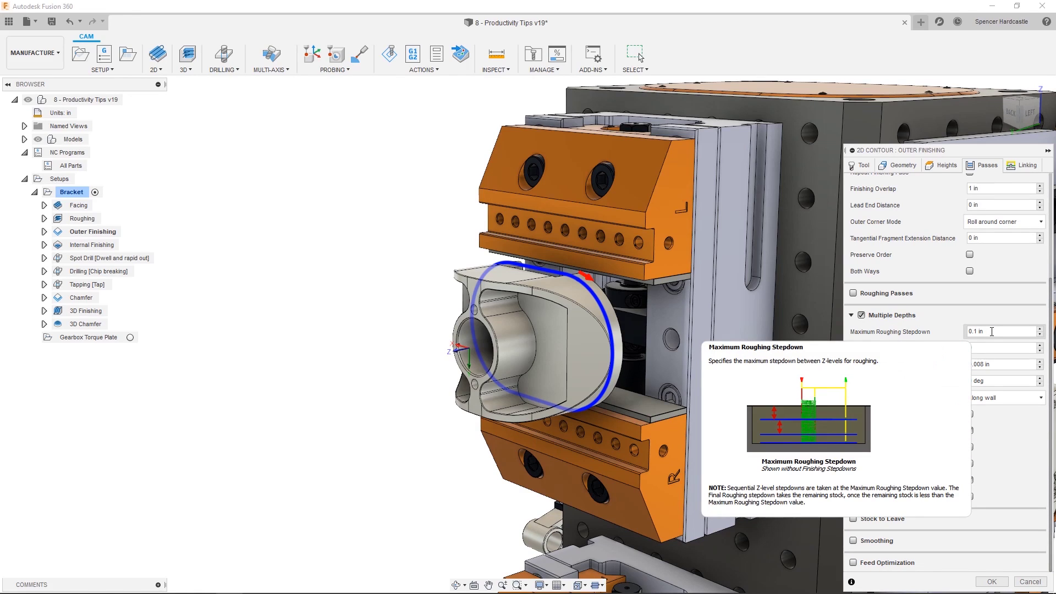
{"action": "right_click", "coordinate": [991, 332]}
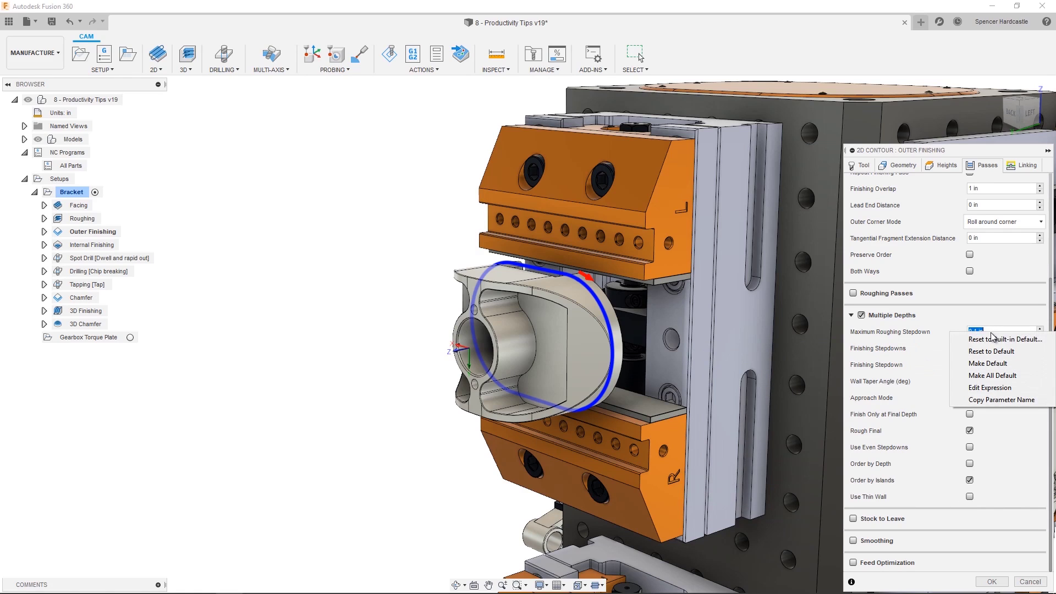
{"action": "left_click", "coordinate": [1018, 386]}
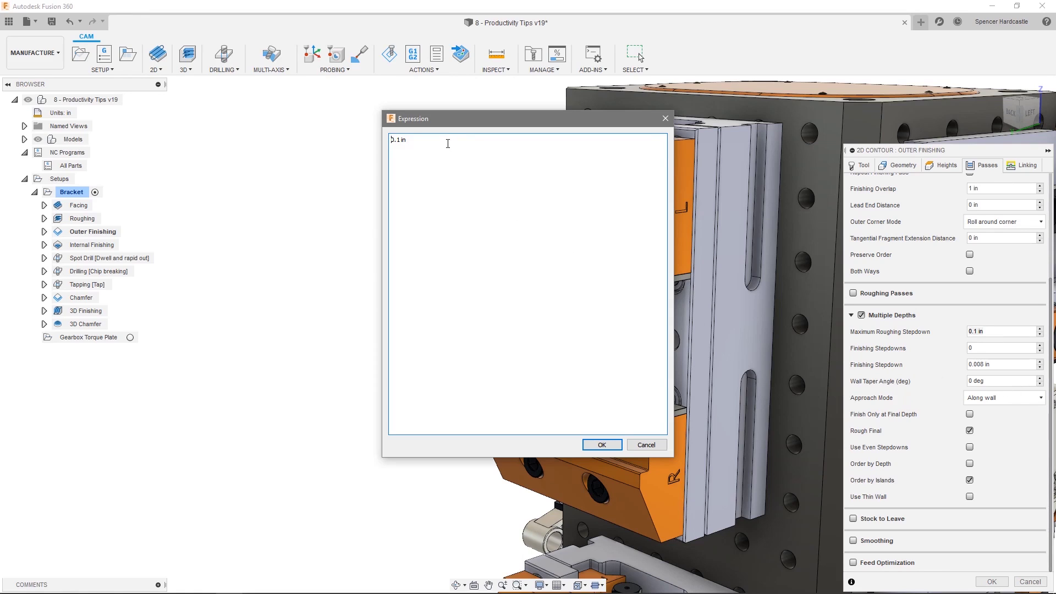
Step: Enter "math" in the expression editor and browse the suggested Math functions
{"action": "left_click_drag", "start_coordinate": [402, 139], "coordinate": [379, 142]}
{"action": "type", "text": "math"}
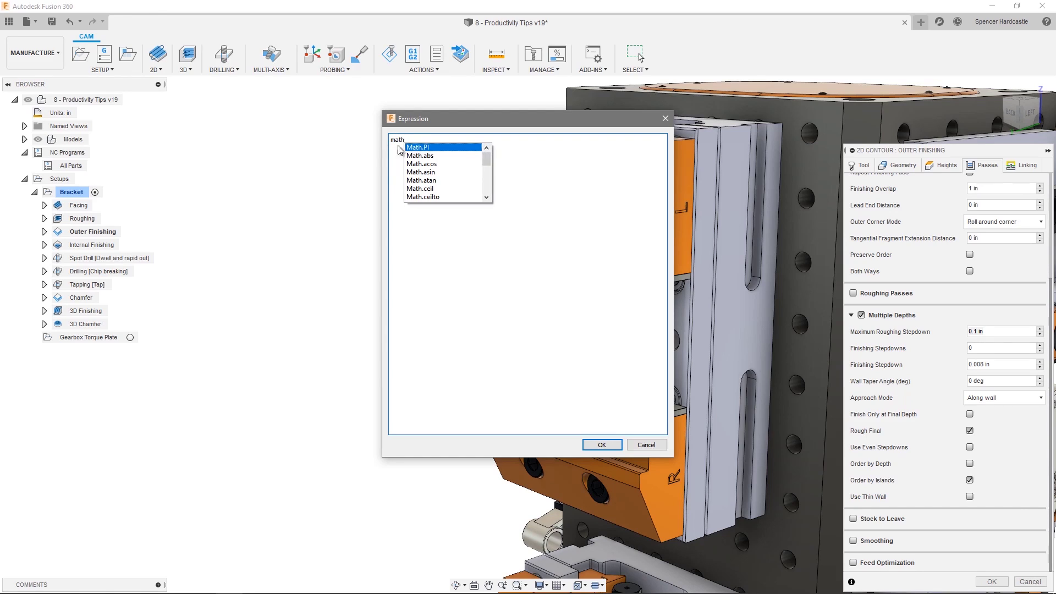
{"action": "left_click", "coordinate": [486, 198]}
{"action": "left_click", "coordinate": [487, 198]}
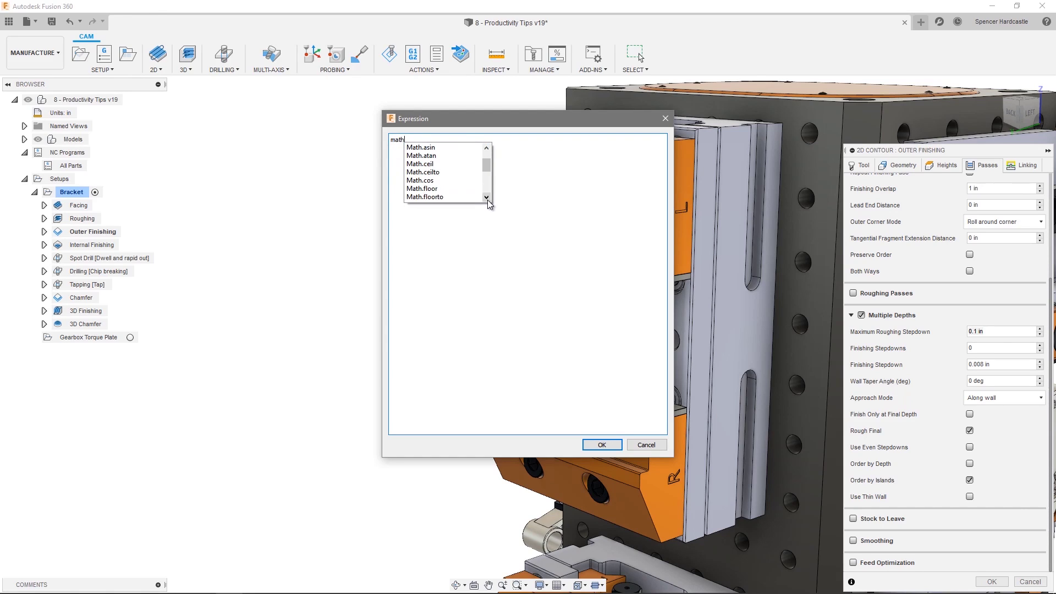
{"action": "left_click", "coordinate": [487, 198]}
{"action": "left_click", "coordinate": [487, 198]}
{"action": "left_click", "coordinate": [486, 198]}
{"action": "left_click", "coordinate": [486, 198]}
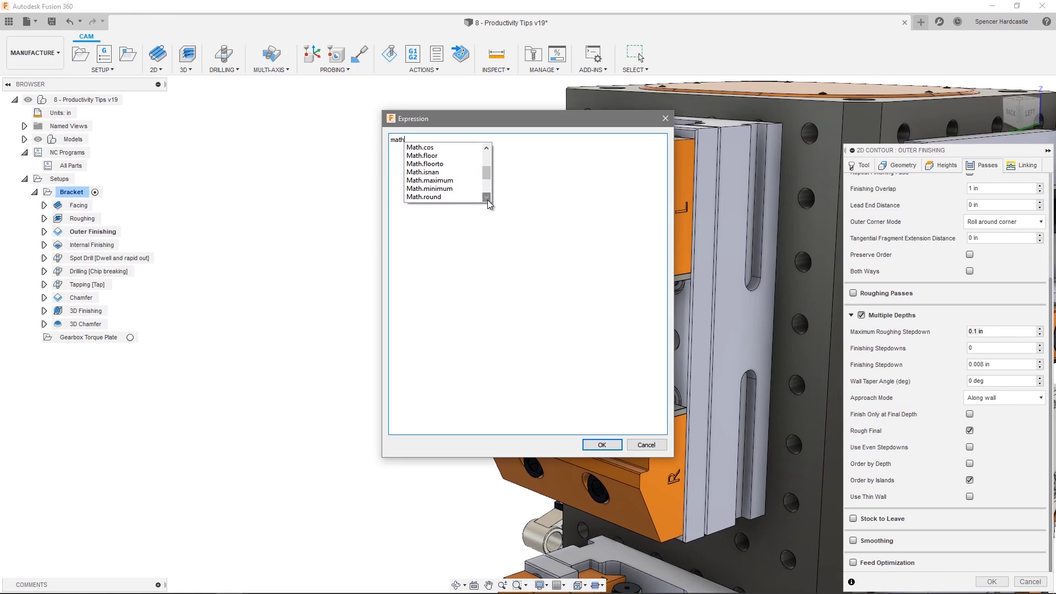
Step: Set the Maximum Roughing Stepdown to the expression 0.8*tool_fluteLength and apply the change to the Outer Finishing operation
{"action": "left_click_drag", "start_coordinate": [506, 138], "coordinate": [382, 132]}
{"action": "type", "text": "0.8"}
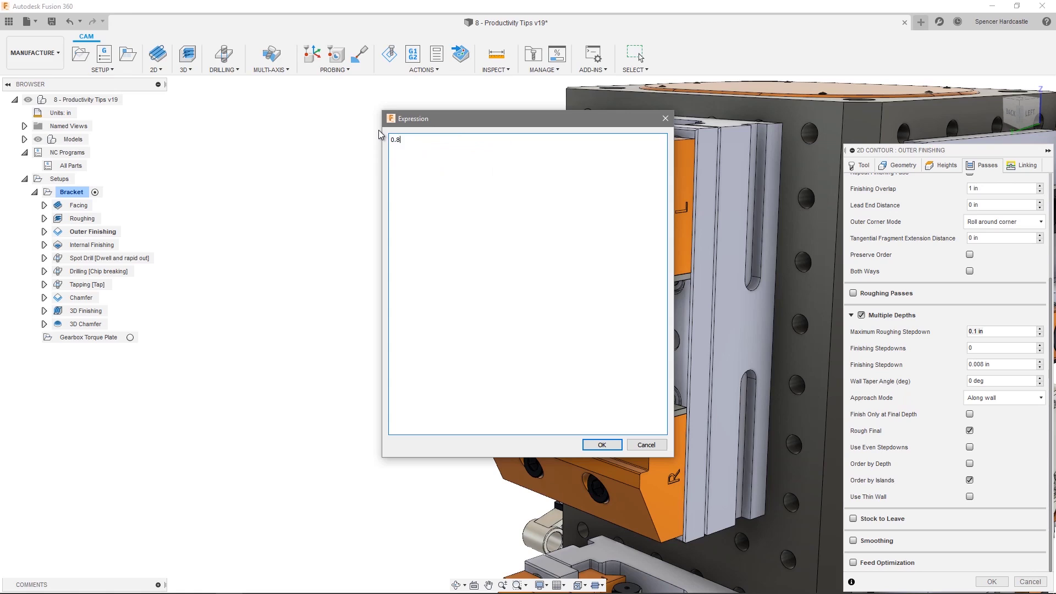
{"action": "type", "text": "*tool"}
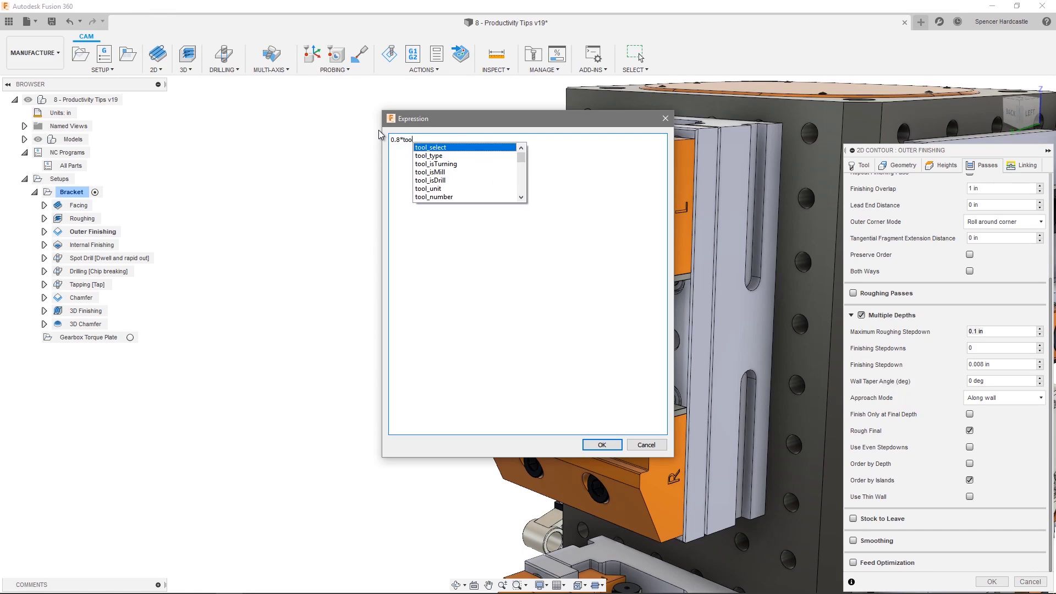
{"action": "type", "text": "_fluteLength"}
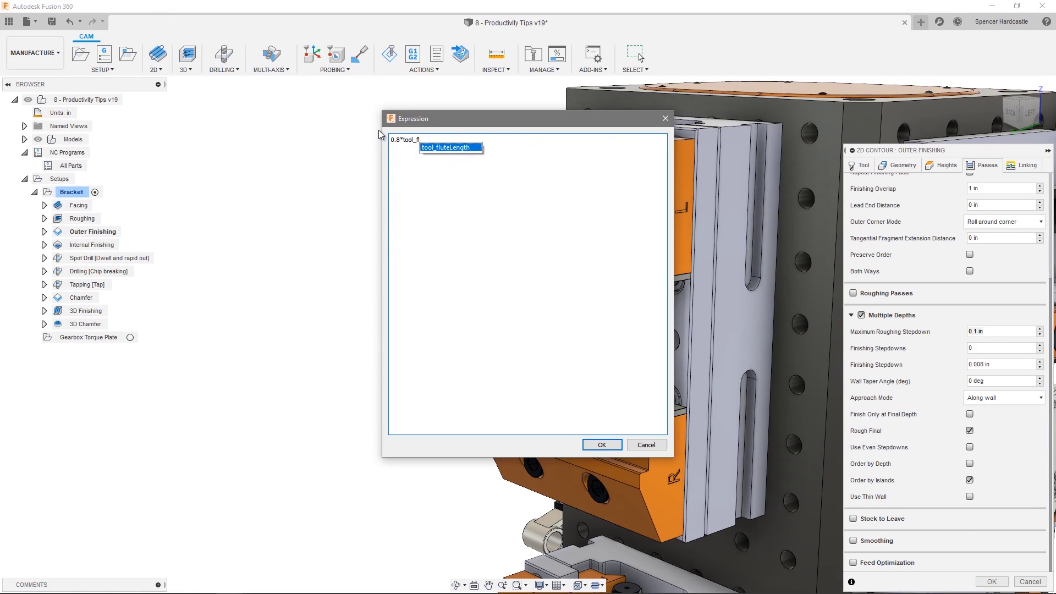
{"action": "key", "text": "Return"}
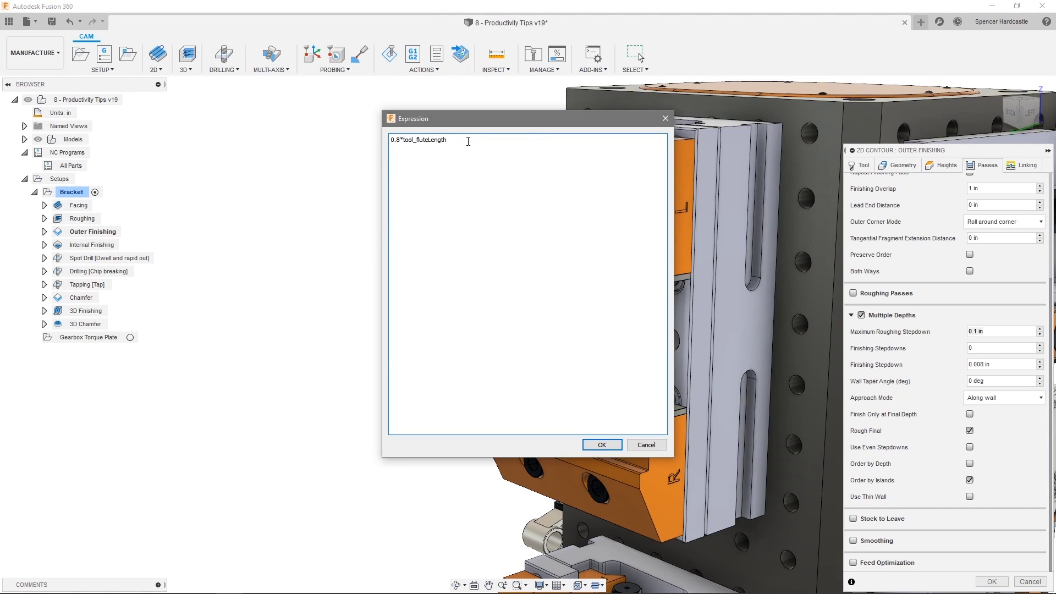
{"action": "left_click", "coordinate": [602, 444]}
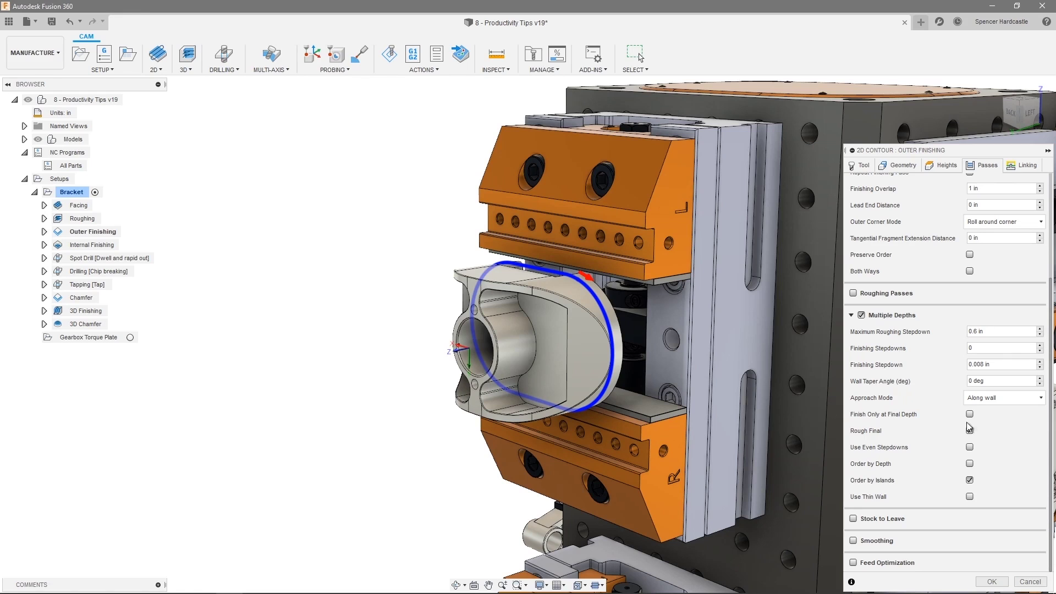
{"action": "left_click", "coordinate": [990, 581]}
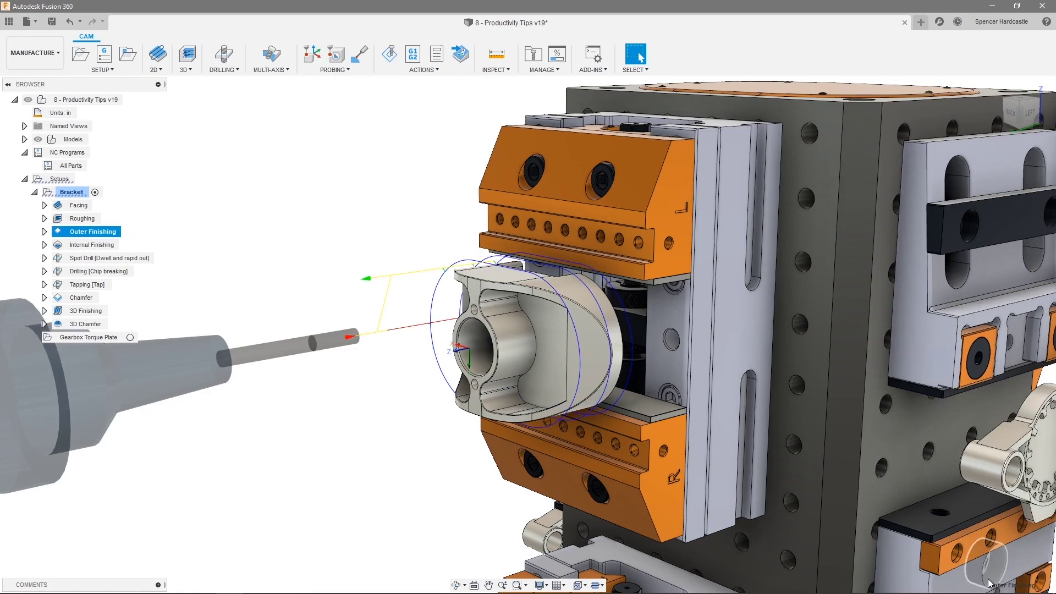
Step: Change the tool of the Outer Finishing operation to #3 - Ø1/2" flat
{"action": "right_click", "coordinate": [120, 233]}
{"action": "left_click", "coordinate": [129, 243]}
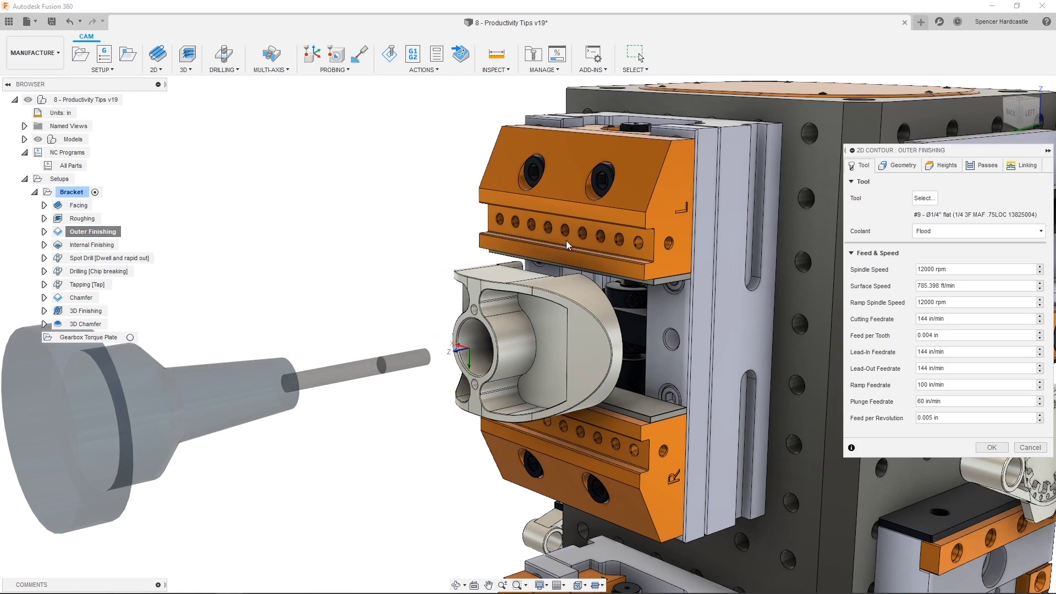
{"action": "left_click", "coordinate": [924, 199]}
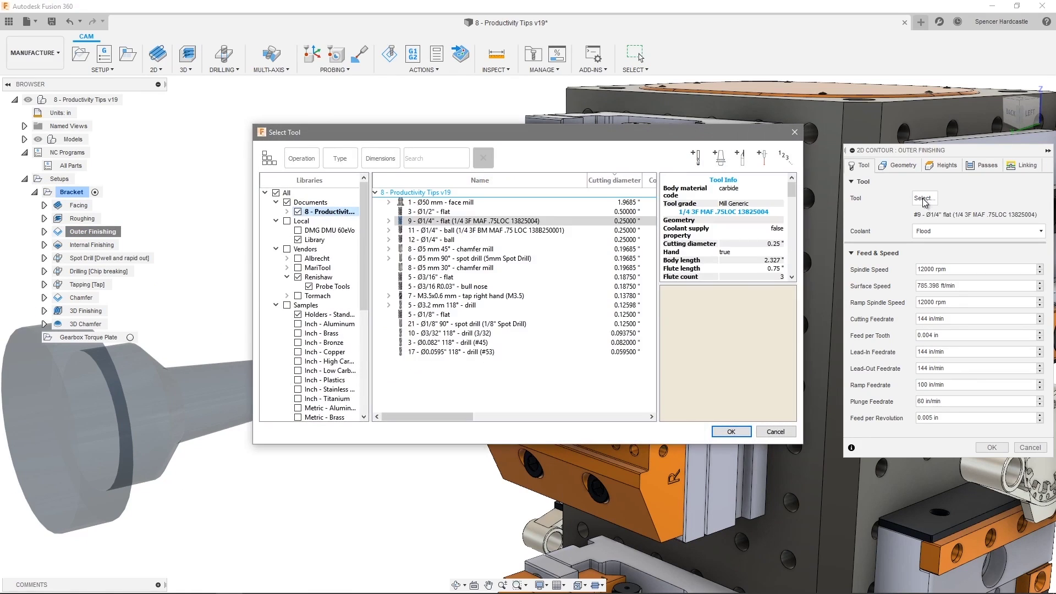
{"action": "left_click", "coordinate": [501, 212]}
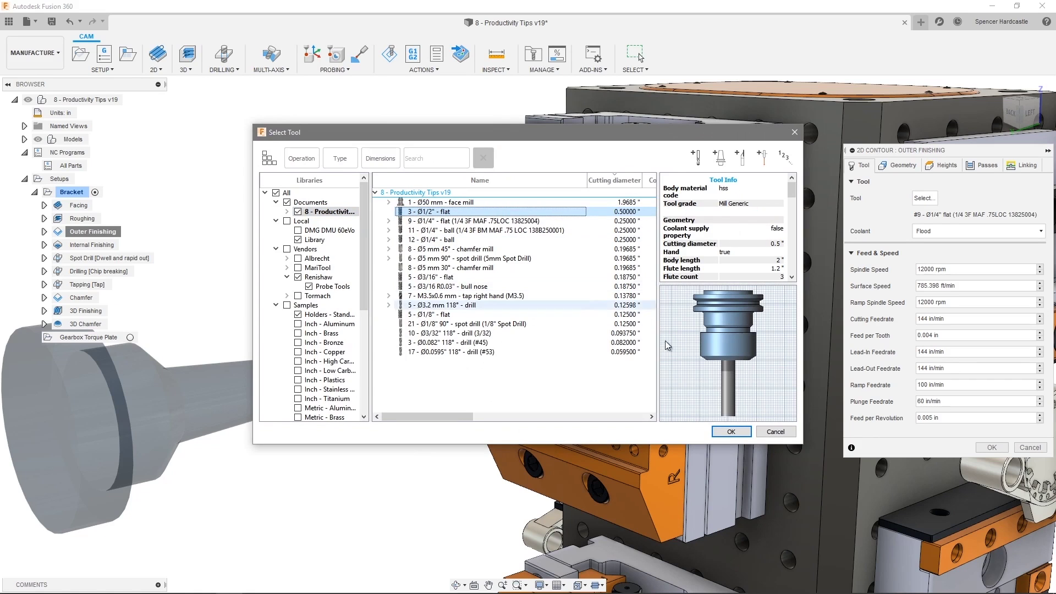
{"action": "left_click", "coordinate": [730, 432]}
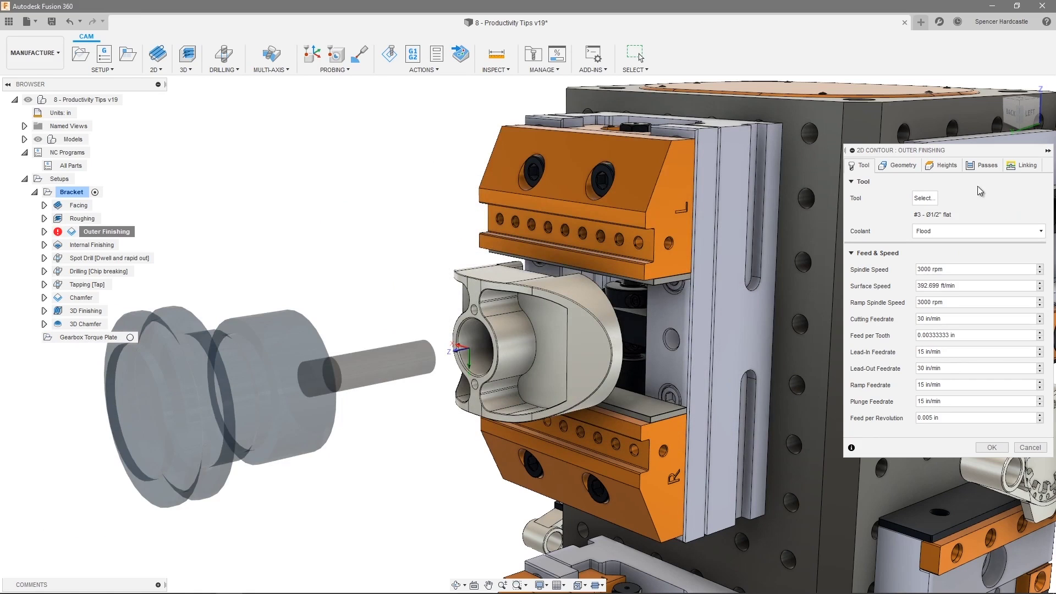
Step: Check the Maximum Roughing Stepdown and its default options, and accept the tool change to regenerate the Outer Finishing toolpath
{"action": "left_click", "coordinate": [984, 168]}
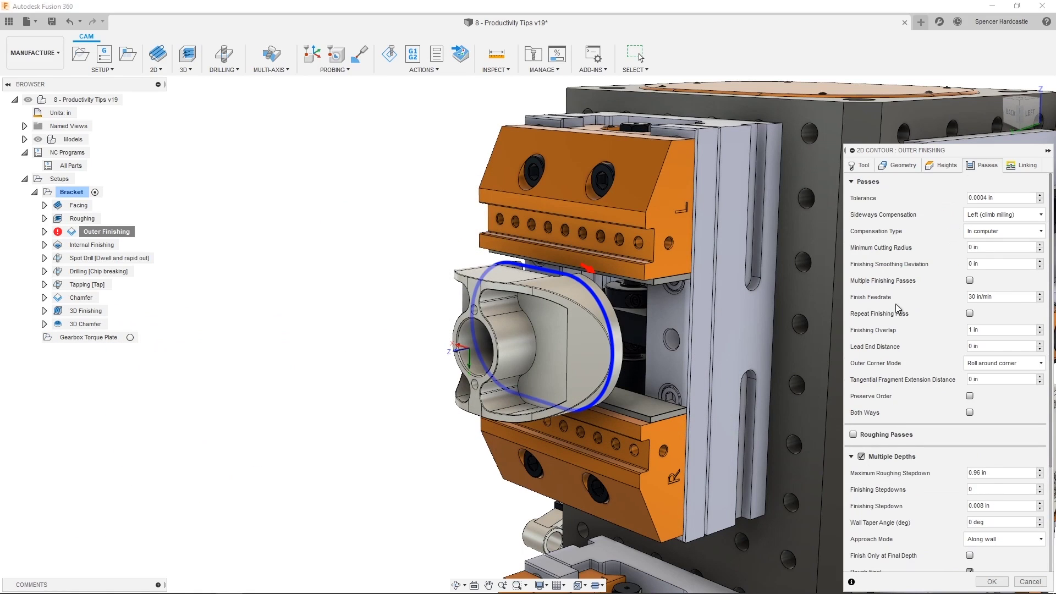
{"action": "scroll", "coordinate": [984, 275], "scroll_direction": "down", "scroll_amount": 4}
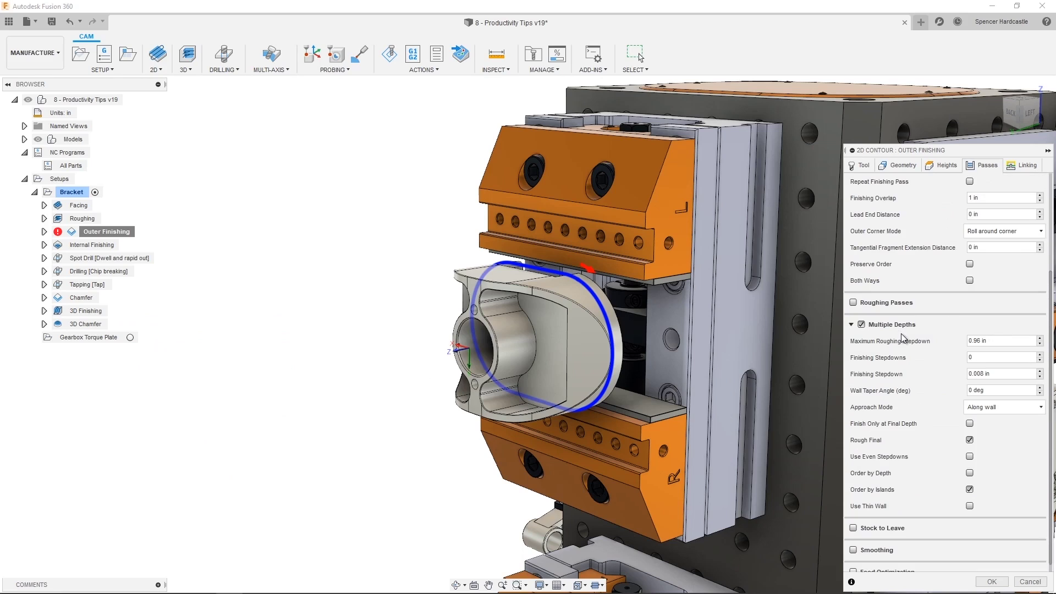
{"action": "right_click", "coordinate": [990, 334]}
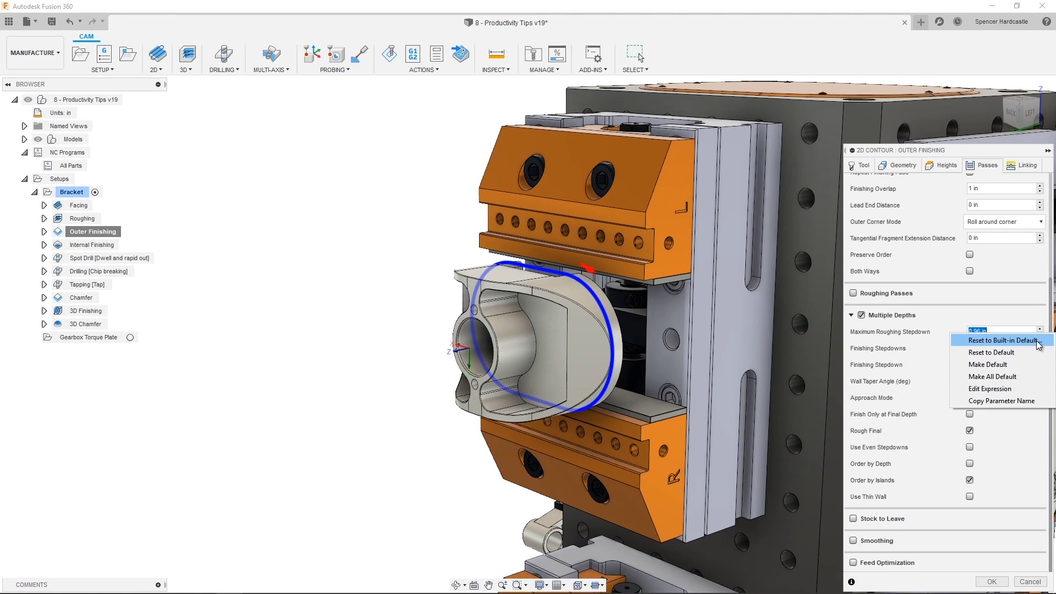
{"action": "left_click", "coordinate": [996, 582]}
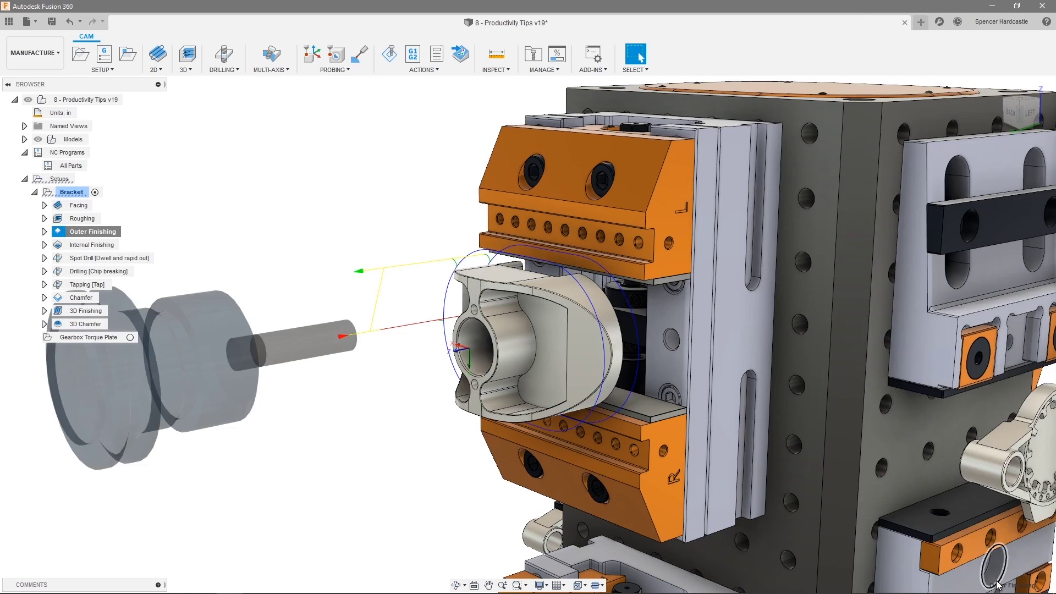
{"action": "left_click", "coordinate": [534, 70]}
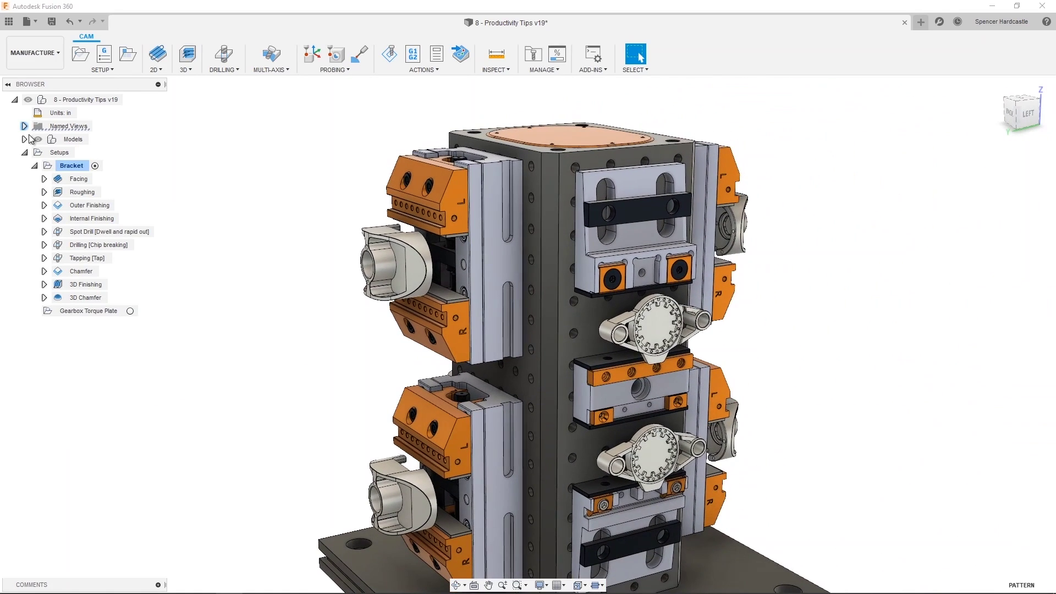
Step: Add all the Bracket setup's operations, from Facing through 3D Chamfer, to a new pattern
{"action": "left_click", "coordinate": [80, 179]}
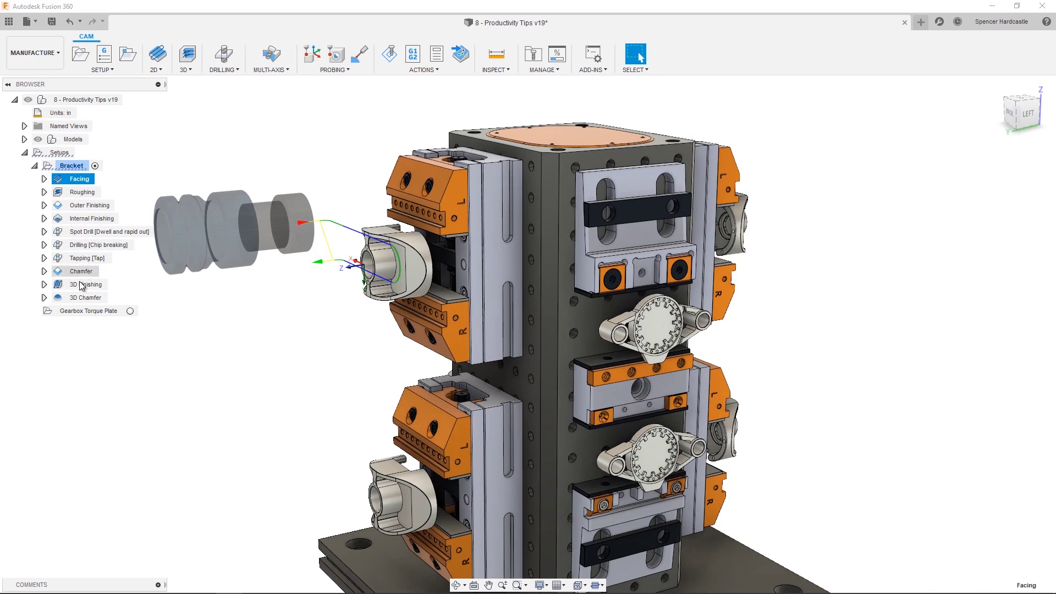
{"action": "left_click", "coordinate": [85, 300], "text": "shift"}
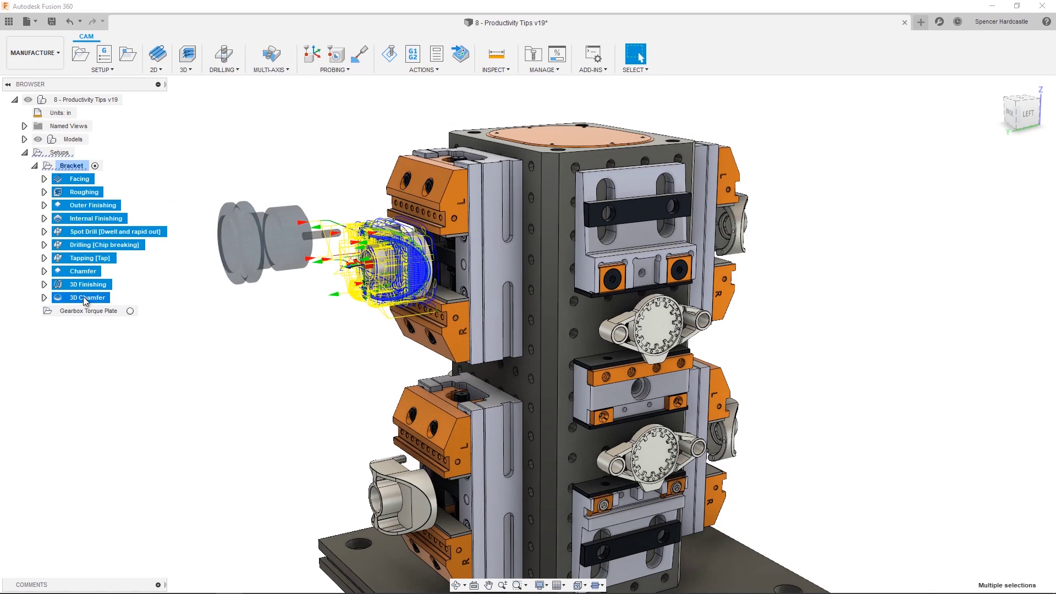
{"action": "right_click", "coordinate": [83, 248]}
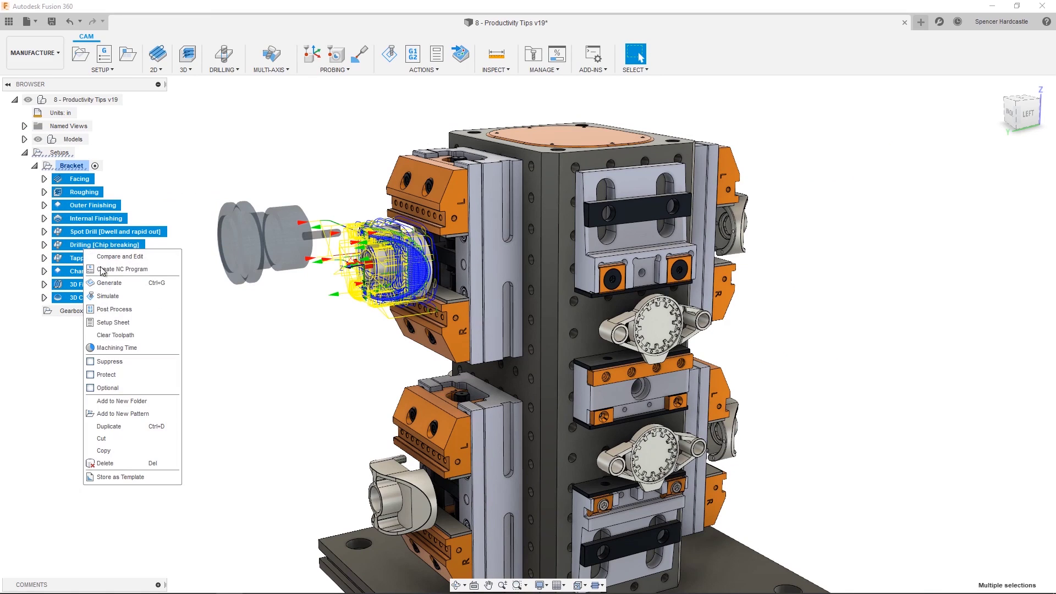
{"action": "left_click", "coordinate": [120, 413]}
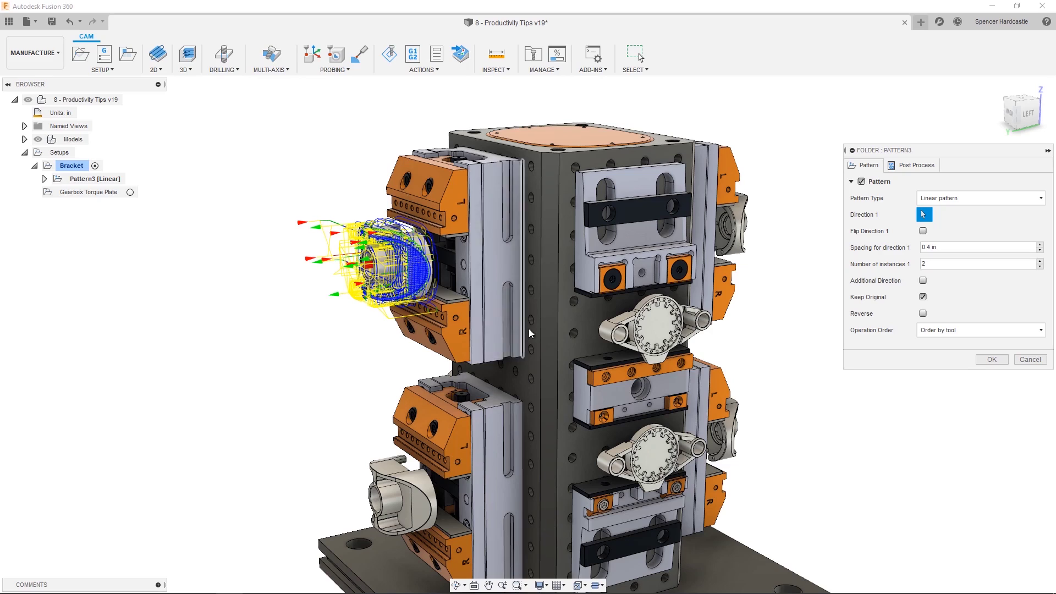
Step: Direct the linear pattern along the tombstone's vertical corner edge with a spacing of 8 in
{"action": "left_click", "coordinate": [542, 295]}
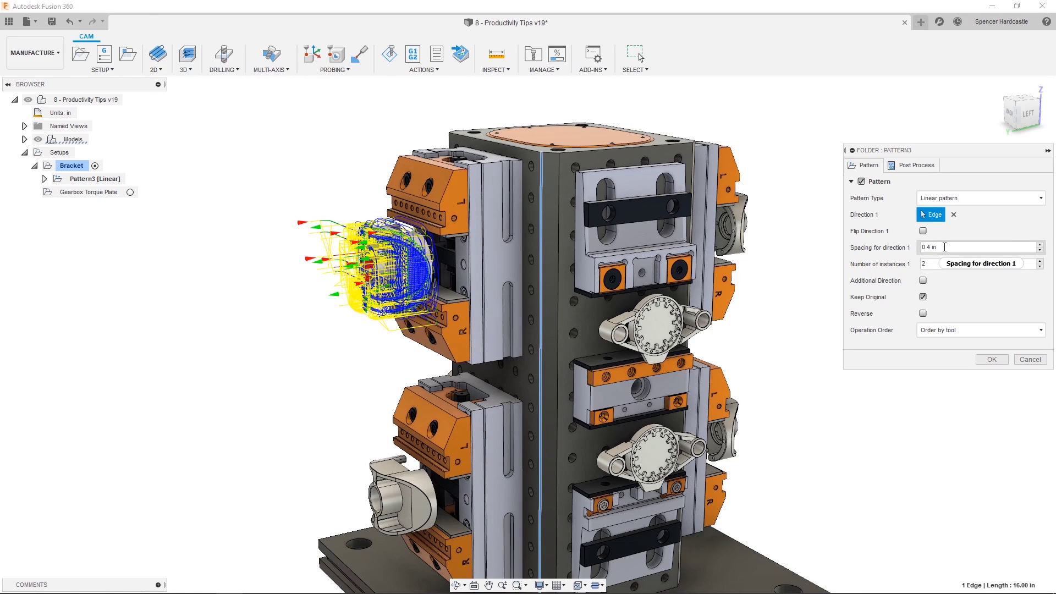
{"action": "double_click", "coordinate": [922, 248]}
{"action": "type", "text": "8"}
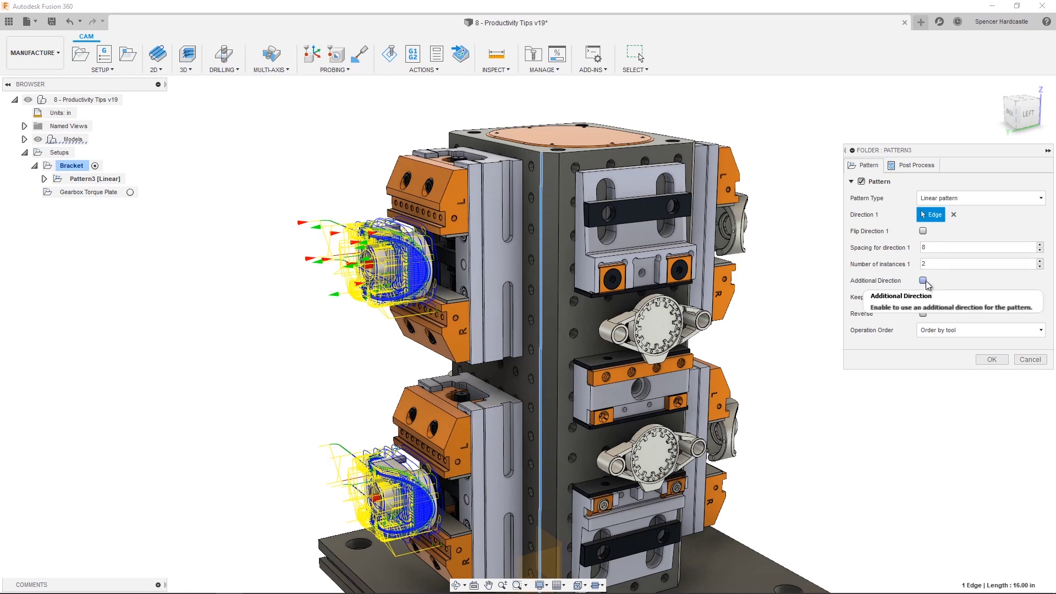
Step: Check the Operation Order options and change the pattern to a circular pattern about the model origin's Z axis
{"action": "left_click", "coordinate": [942, 330]}
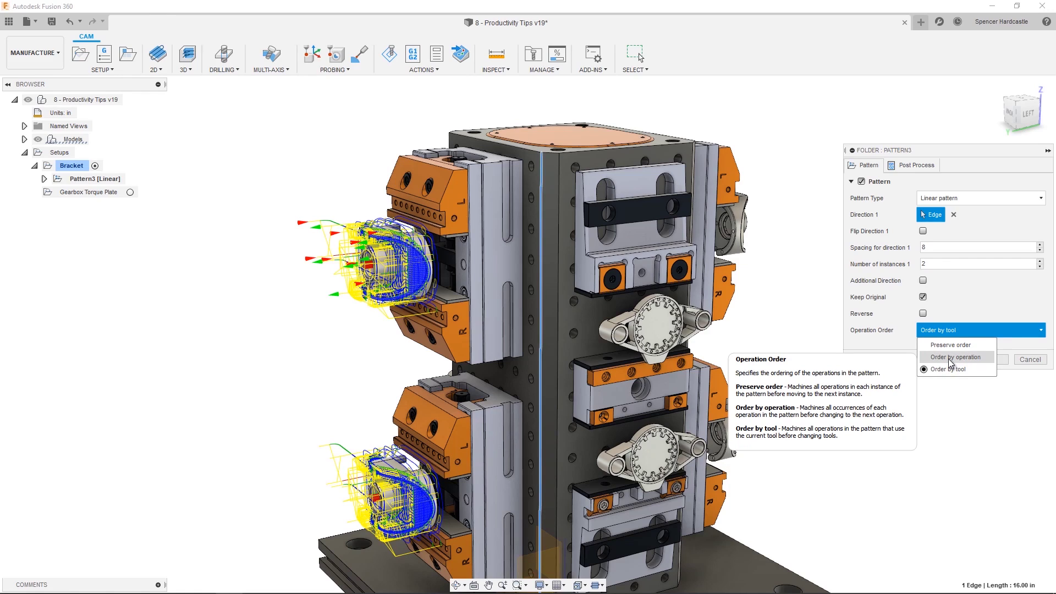
{"action": "left_click", "coordinate": [957, 330]}
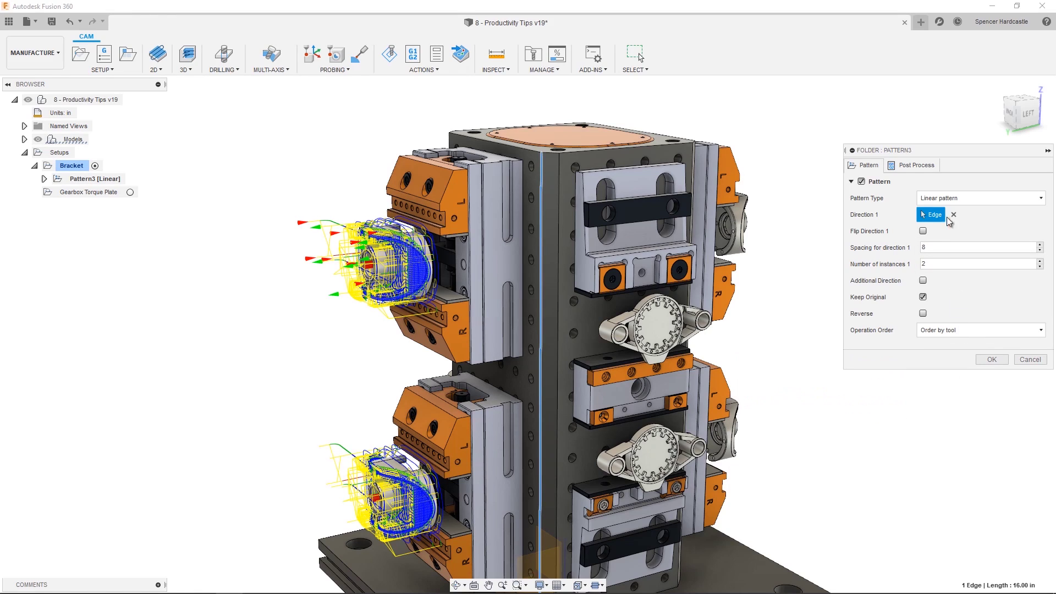
{"action": "left_click", "coordinate": [945, 198]}
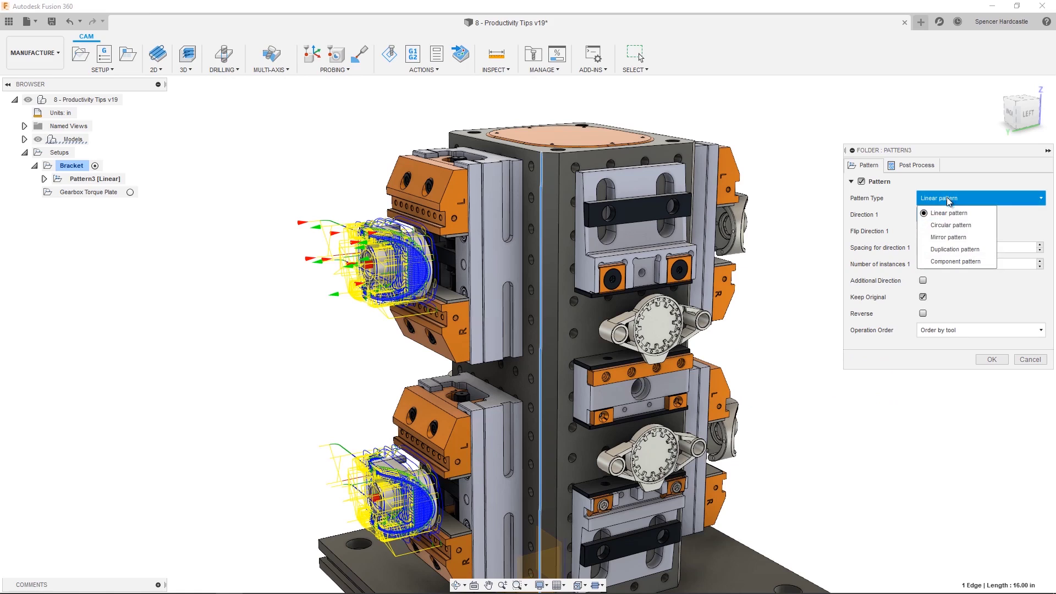
{"action": "left_click", "coordinate": [950, 225]}
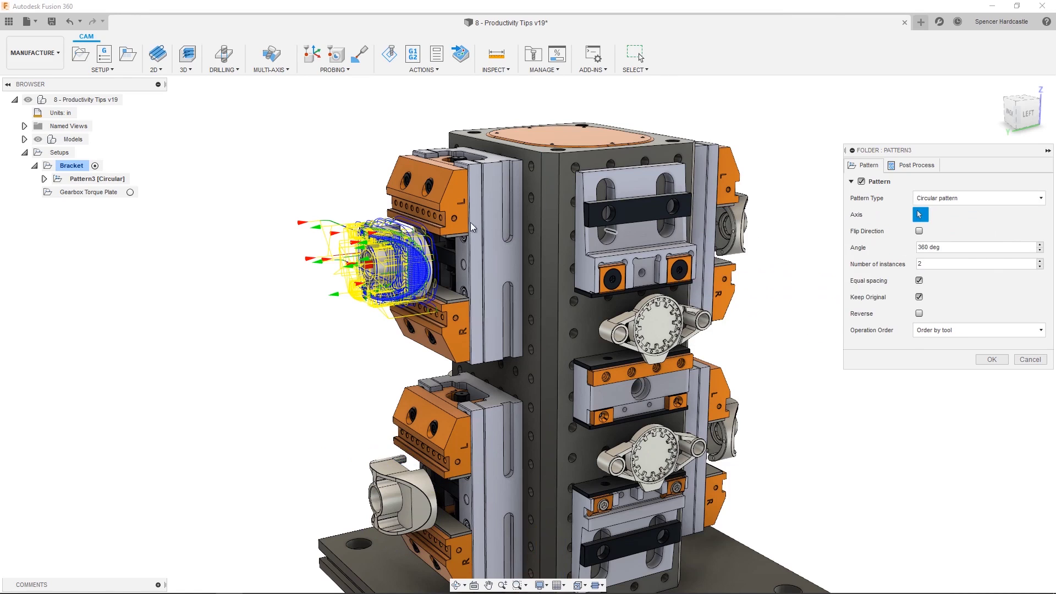
{"action": "left_click", "coordinate": [23, 140]}
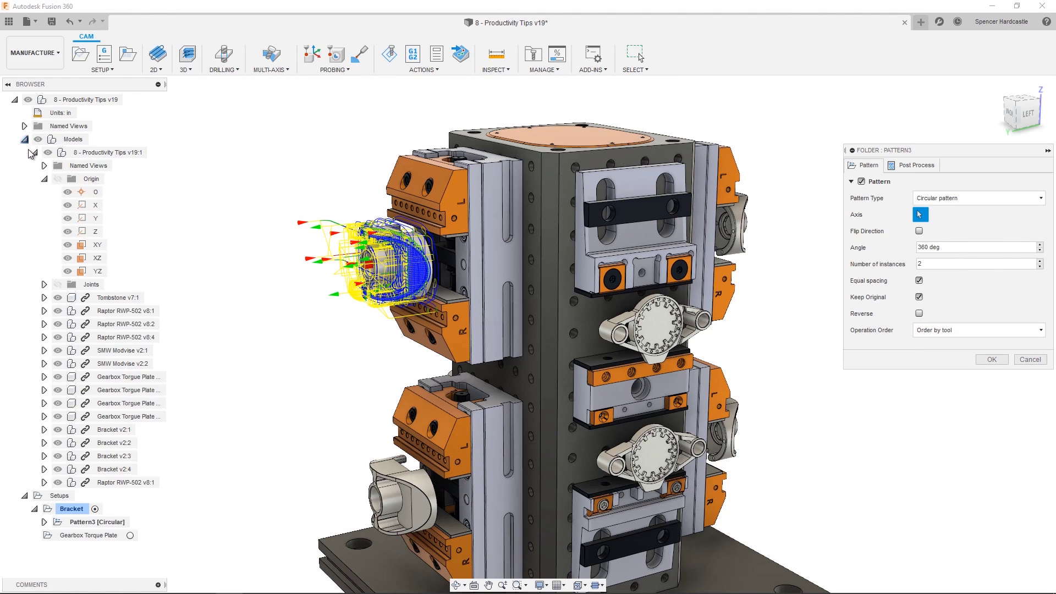
{"action": "left_click", "coordinate": [94, 231]}
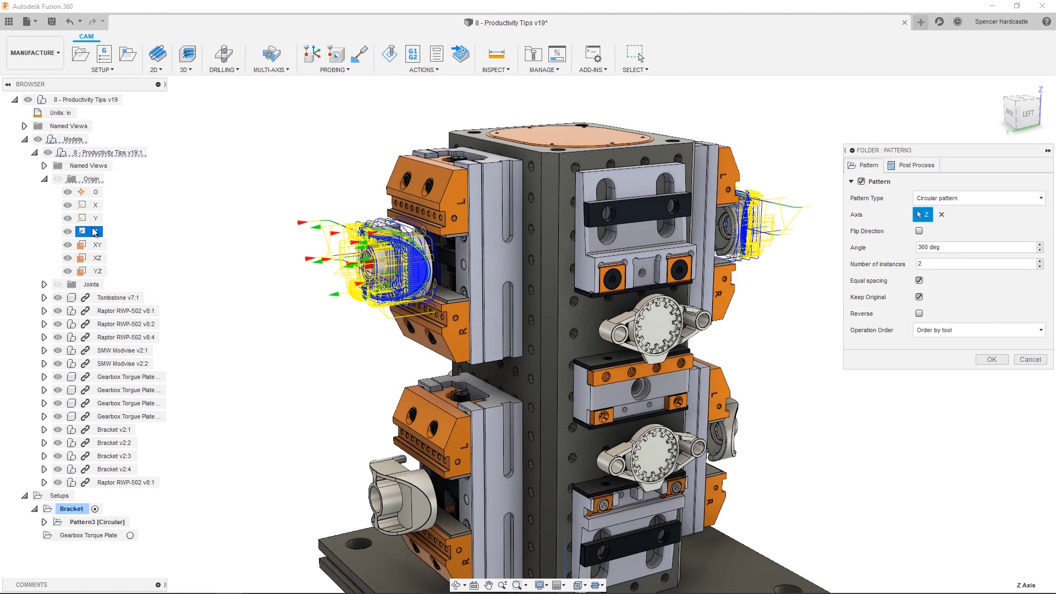
{"action": "left_click", "coordinate": [24, 140]}
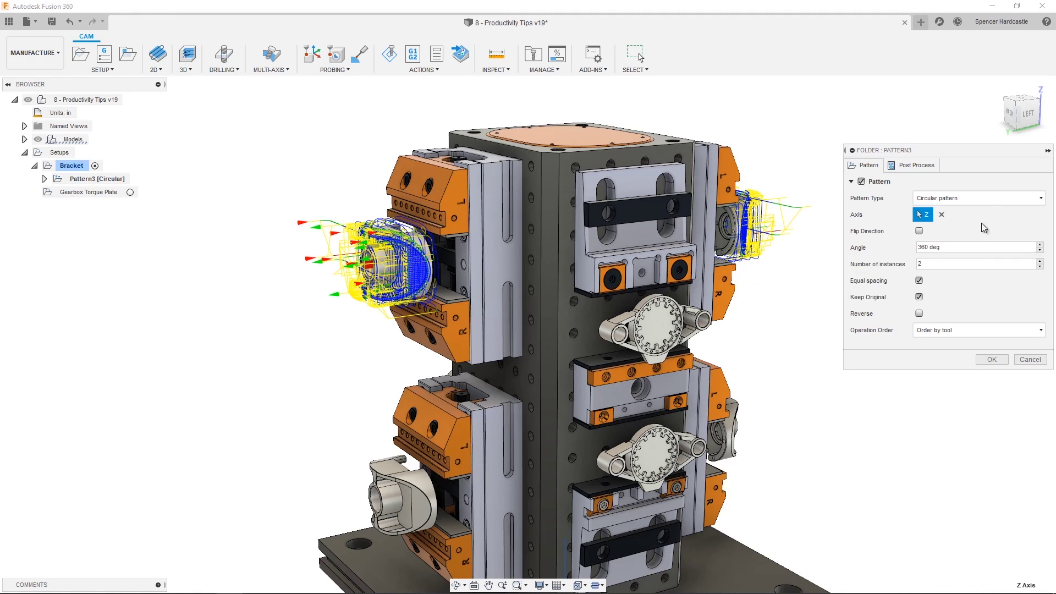
Step: Change the pattern type to a mirror pattern and use the model origin's XZ plane as mirror plane
{"action": "left_click", "coordinate": [983, 198]}
{"action": "left_click", "coordinate": [981, 237]}
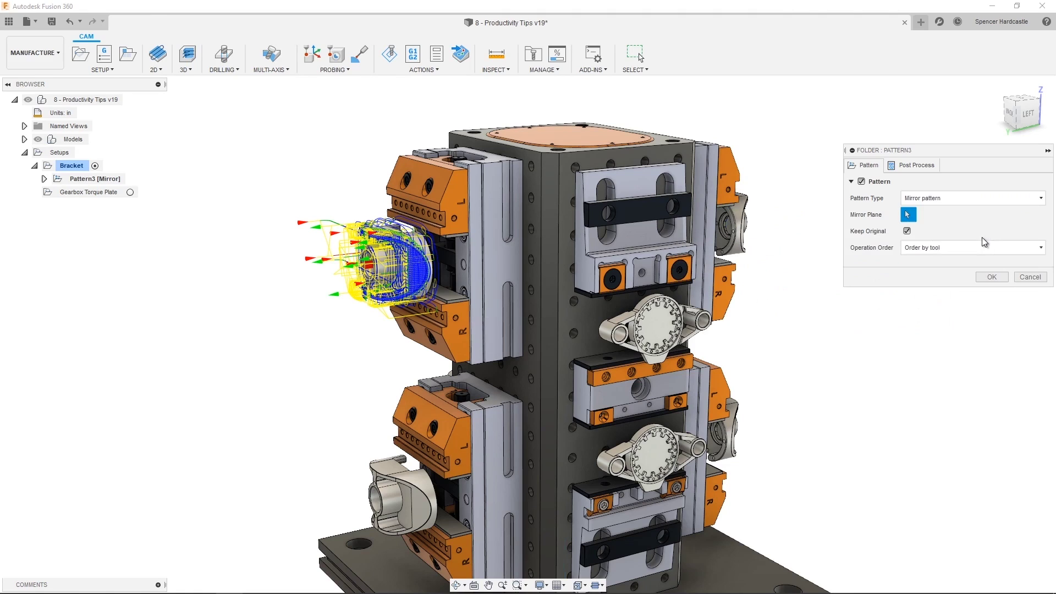
{"action": "left_click", "coordinate": [24, 139]}
{"action": "left_click", "coordinate": [99, 257]}
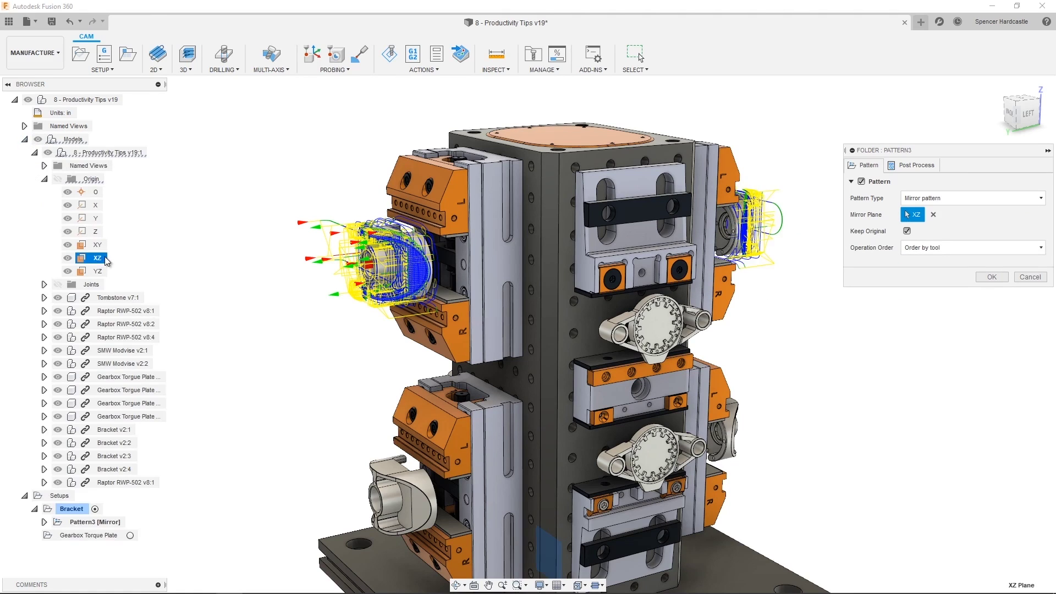
{"action": "left_click", "coordinate": [24, 140]}
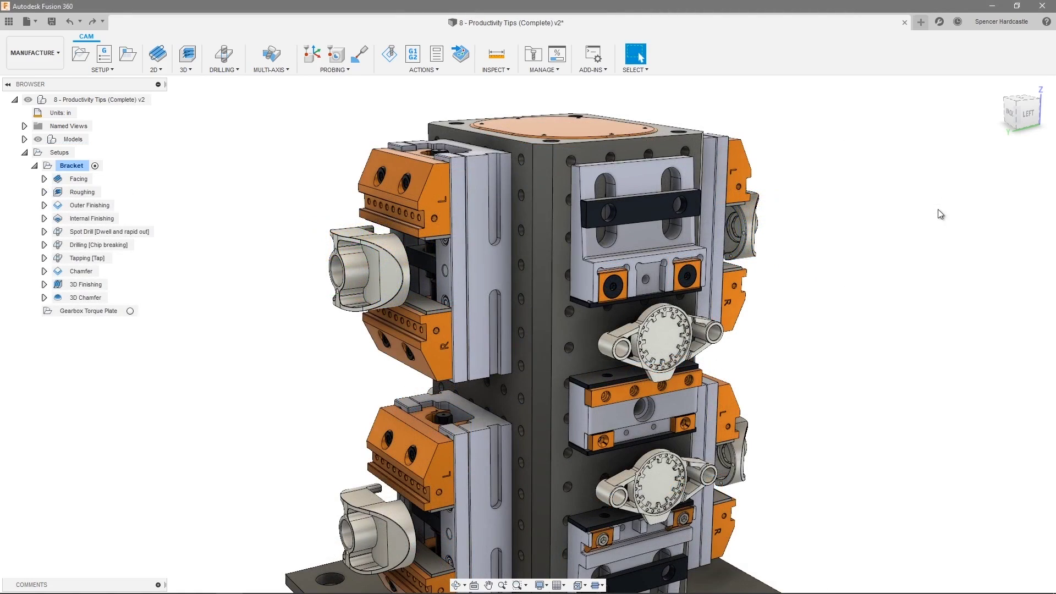
Step: Duplicate the Facing and Roughing operations of the Bracket setup in the Productivity Tips (Complete) document
{"action": "left_click", "coordinate": [77, 179]}
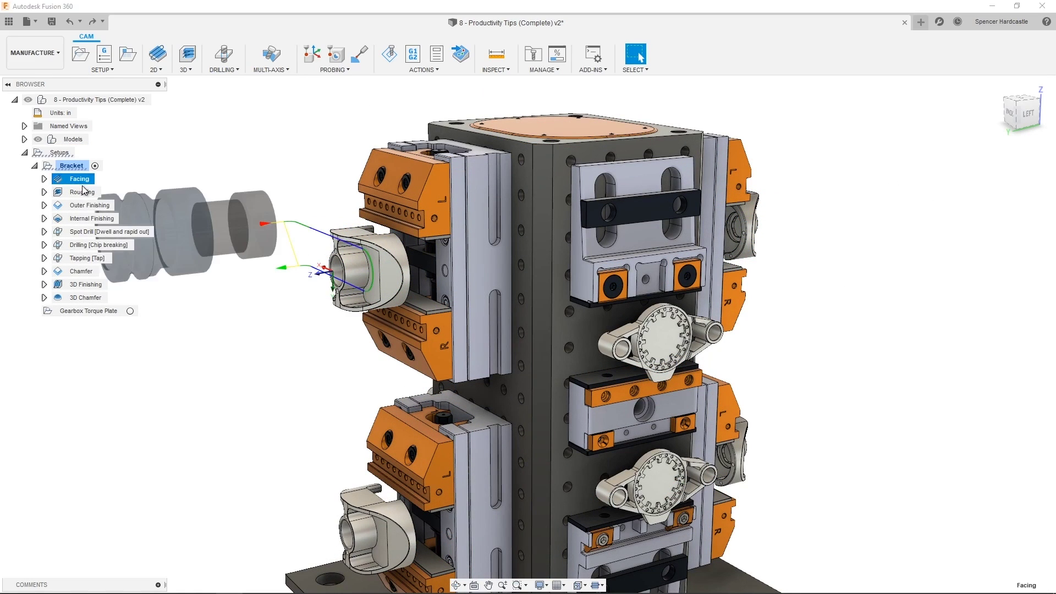
{"action": "left_click", "coordinate": [84, 191], "text": "ctrl"}
{"action": "right_click", "coordinate": [84, 192]}
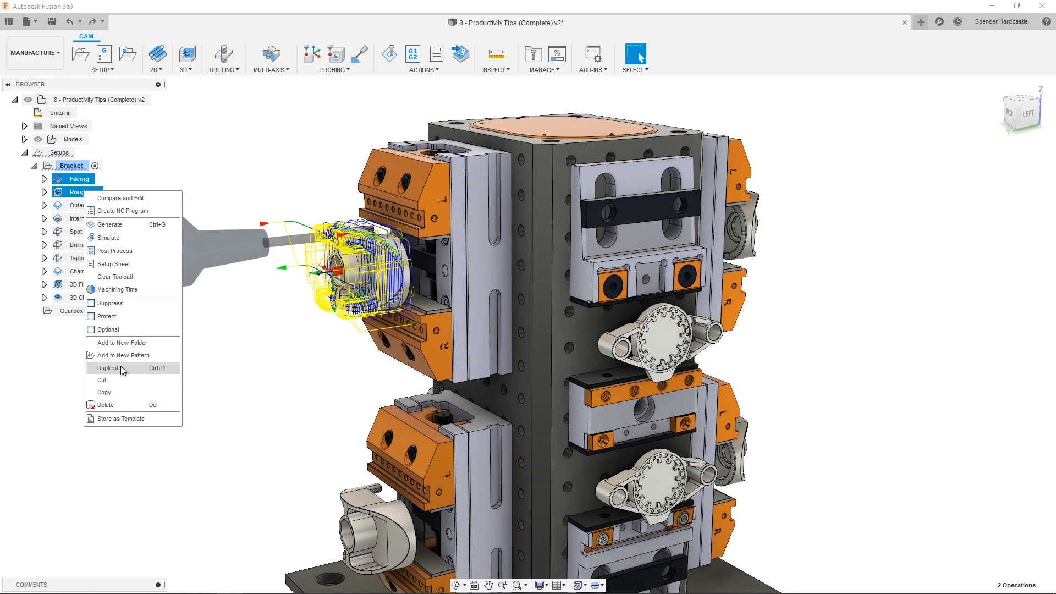
{"action": "left_click", "coordinate": [123, 370]}
Step: Add the duplicated Facing (2) and Roughing (2) operations to a new pattern
{"action": "left_click", "coordinate": [84, 191]}
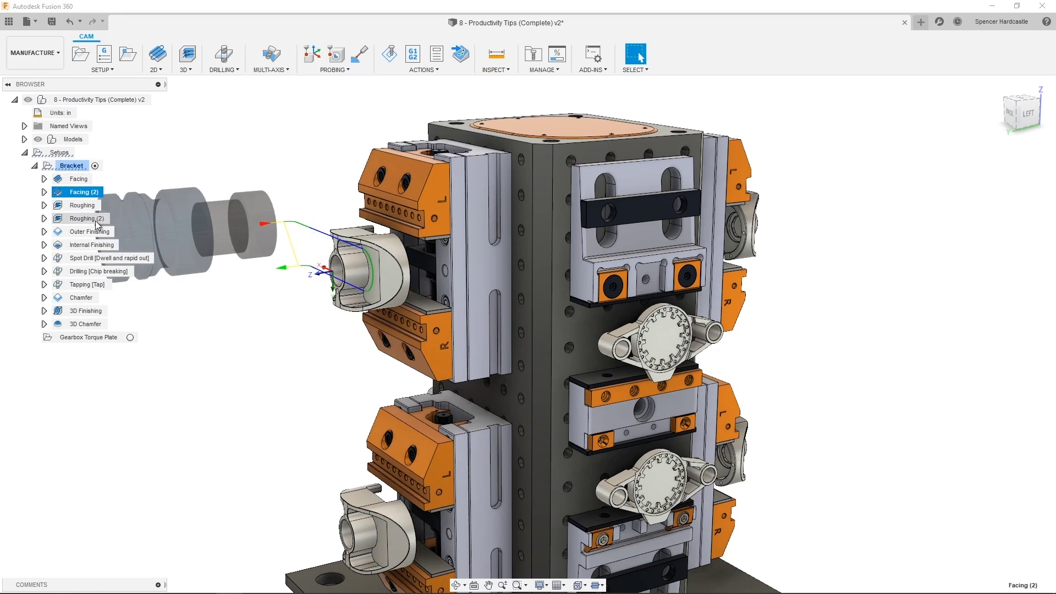
{"action": "left_click", "coordinate": [88, 219], "text": "ctrl"}
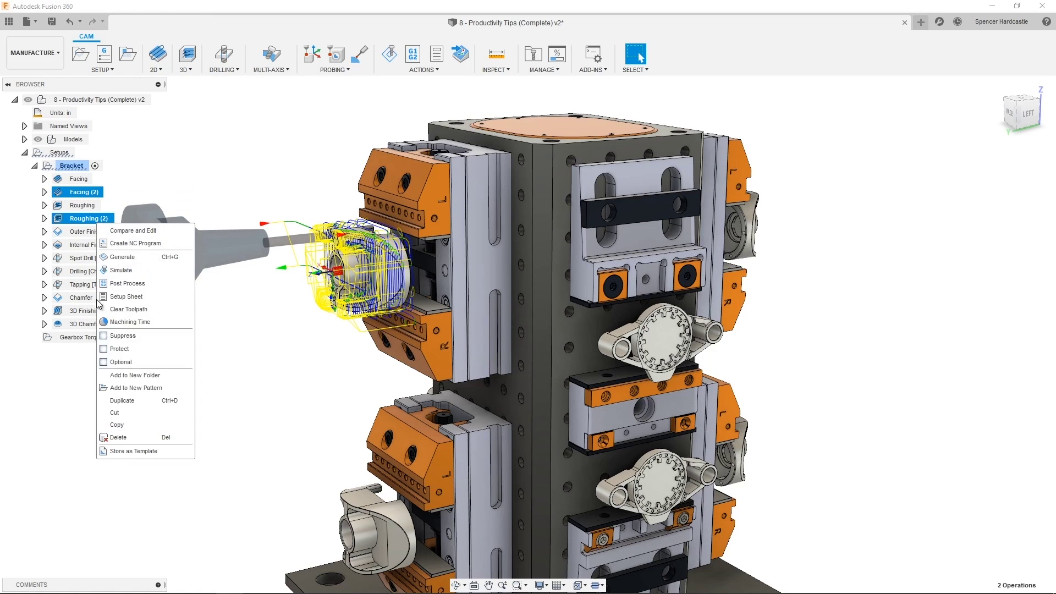
{"action": "left_click", "coordinate": [136, 388]}
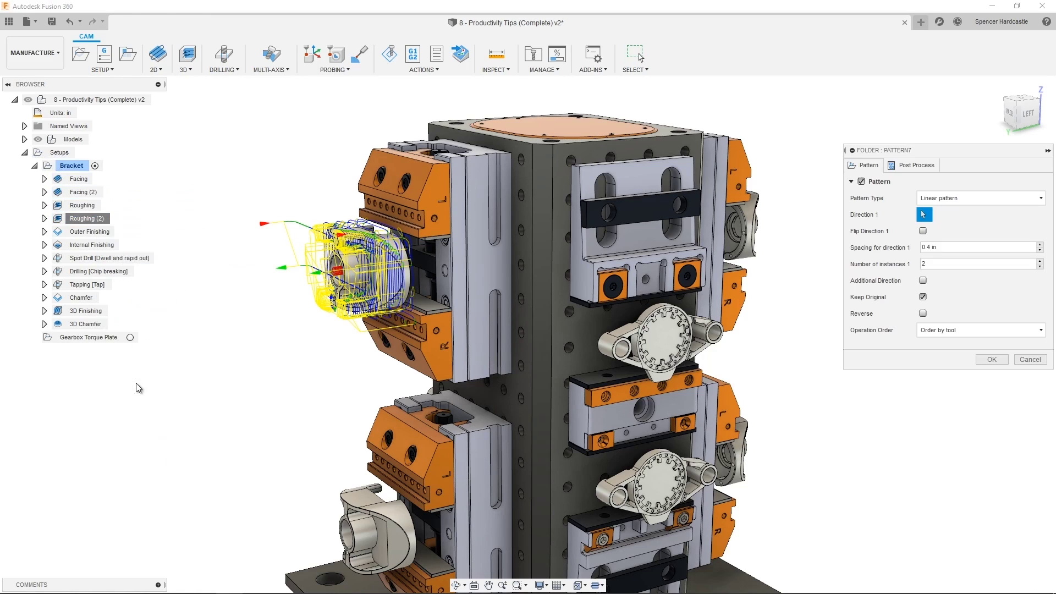
Step: Make the new pattern a mirror across the origin's XZ plane without keeping the original, and accept it
{"action": "left_click", "coordinate": [979, 197]}
{"action": "left_click", "coordinate": [969, 236]}
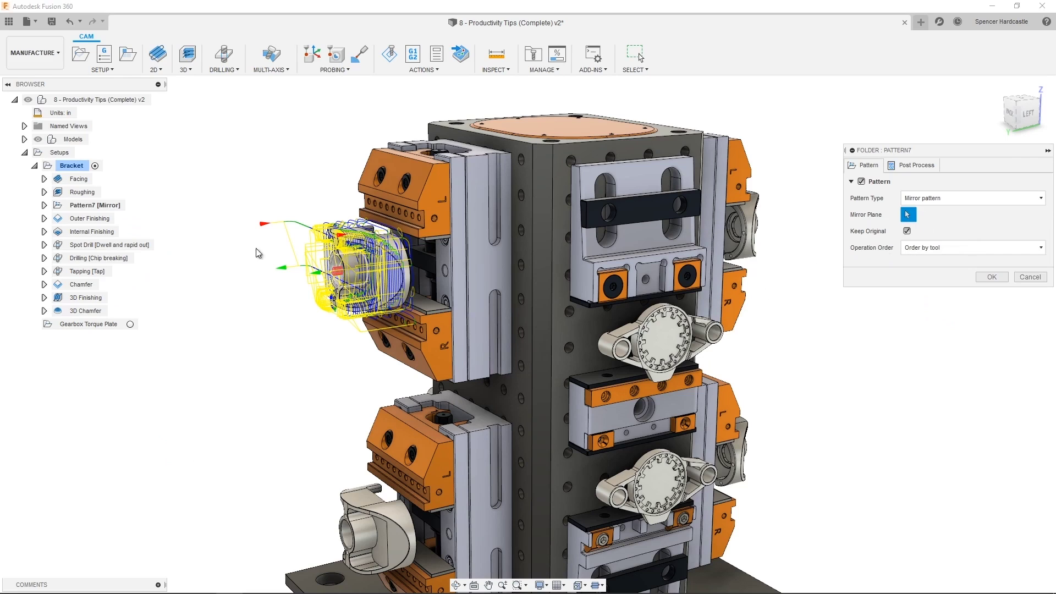
{"action": "left_click", "coordinate": [24, 139]}
{"action": "left_click", "coordinate": [97, 258]}
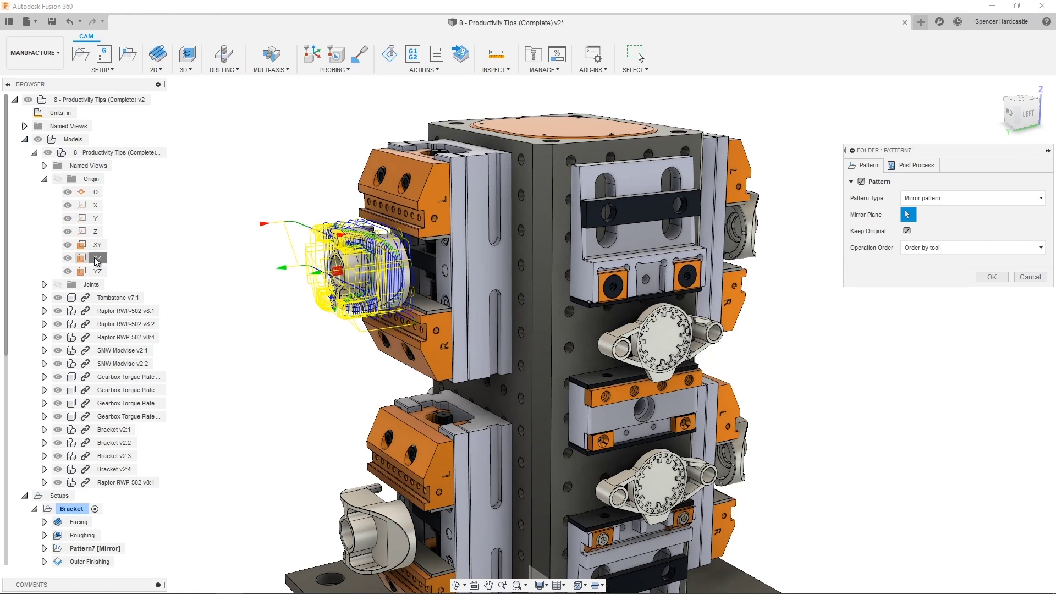
{"action": "left_click", "coordinate": [25, 139]}
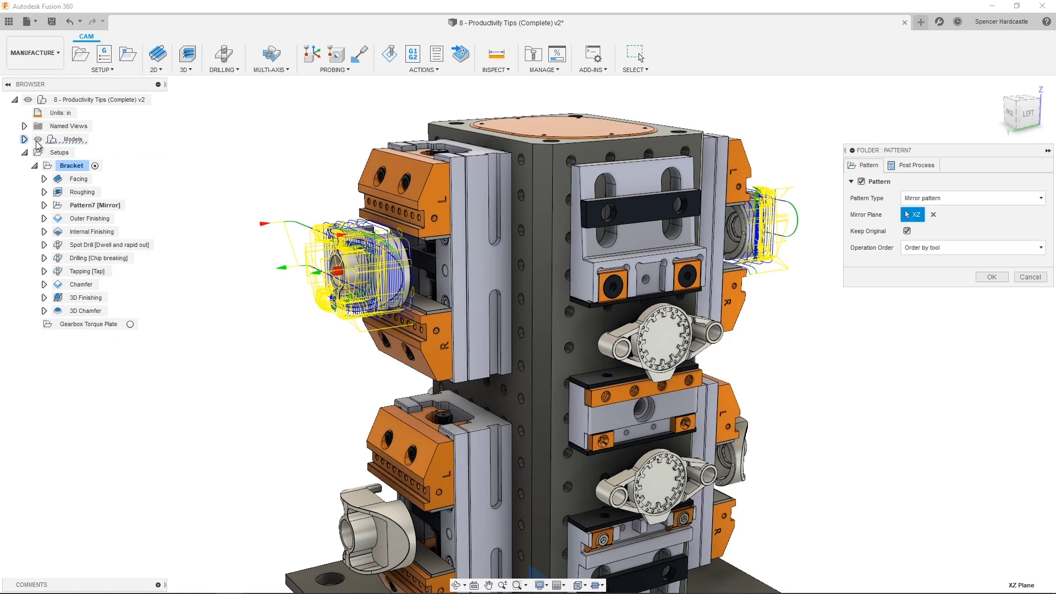
{"action": "left_click", "coordinate": [906, 232]}
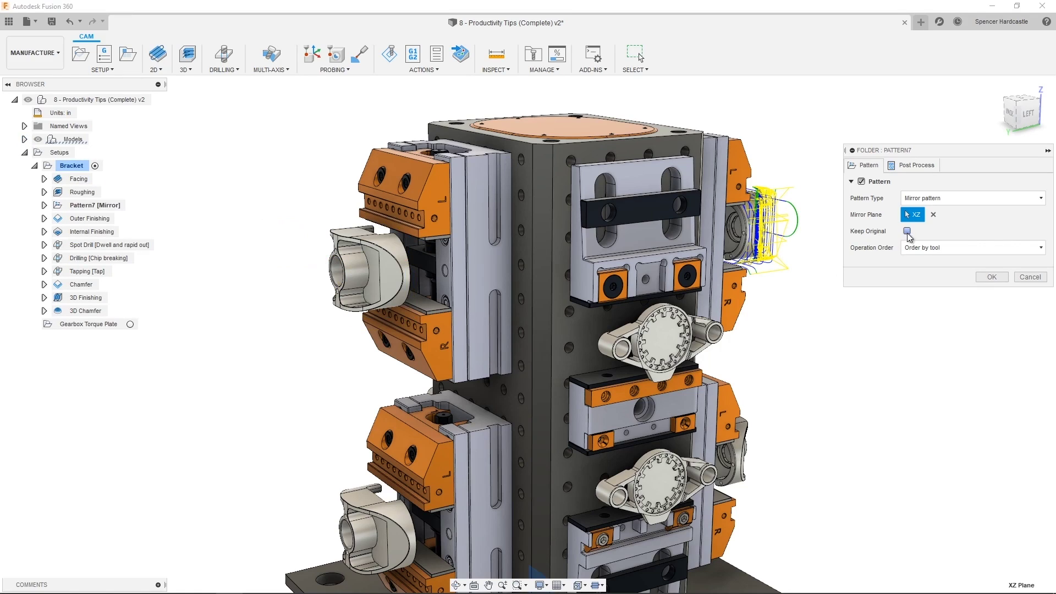
{"action": "left_click", "coordinate": [991, 277]}
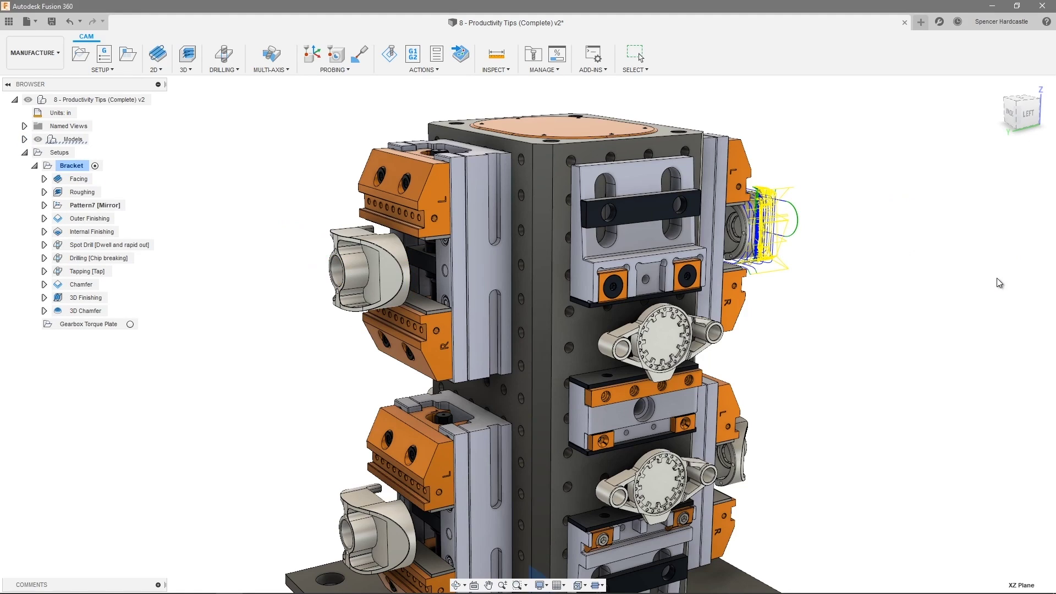
Step: Compare and edit the patterned Facing (2) and Roughing (2), filtering parameters by "dire", and set Direction for both to Conventional
{"action": "left_click", "coordinate": [44, 205]}
{"action": "left_click", "coordinate": [90, 219]}
{"action": "left_click", "coordinate": [96, 233], "text": "shift"}
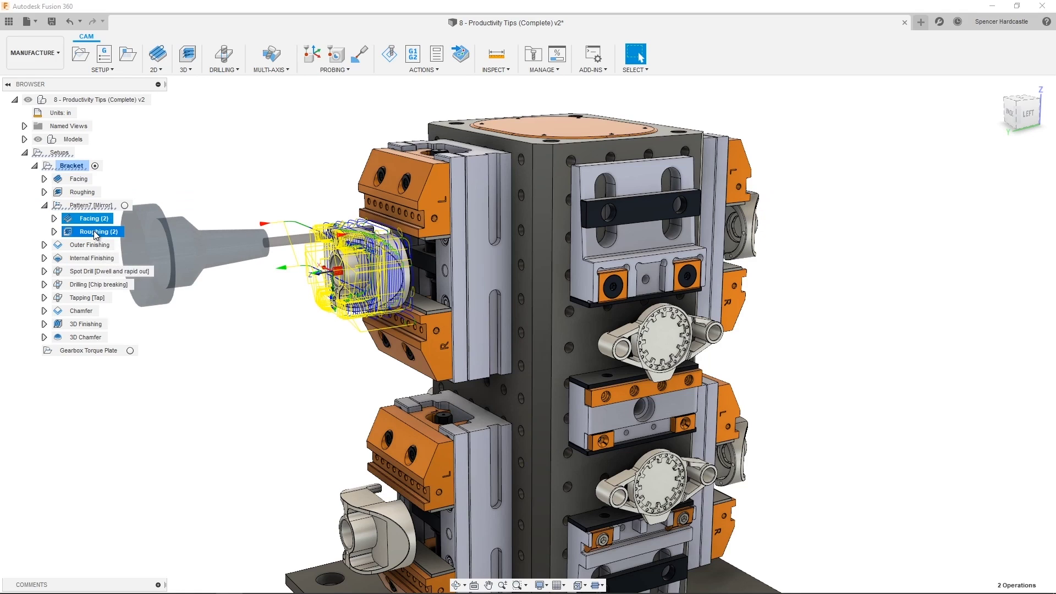
{"action": "right_click", "coordinate": [96, 234]}
{"action": "left_click", "coordinate": [130, 241]}
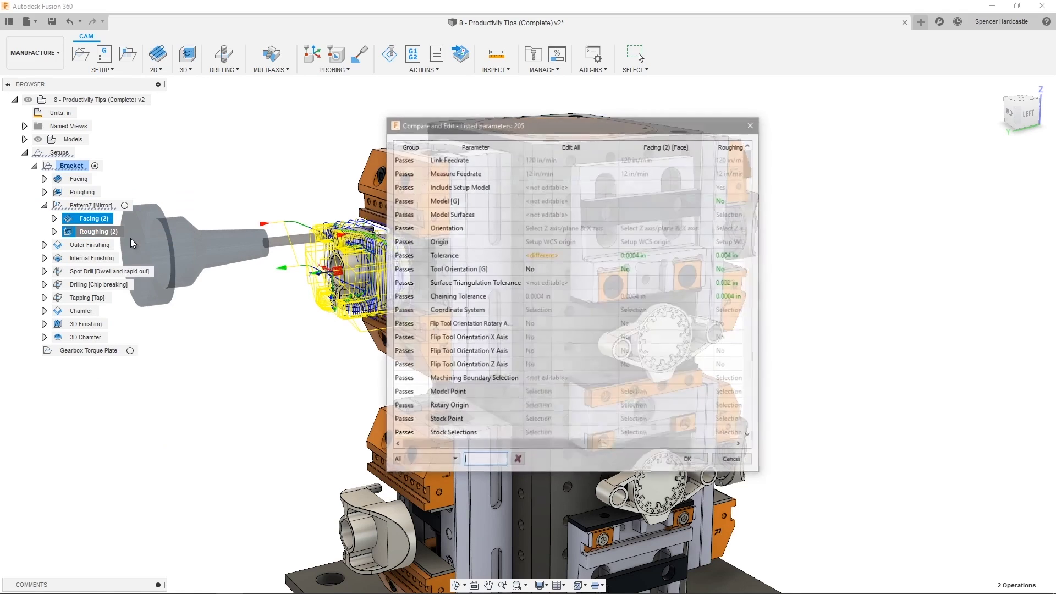
{"action": "type", "text": "dire"}
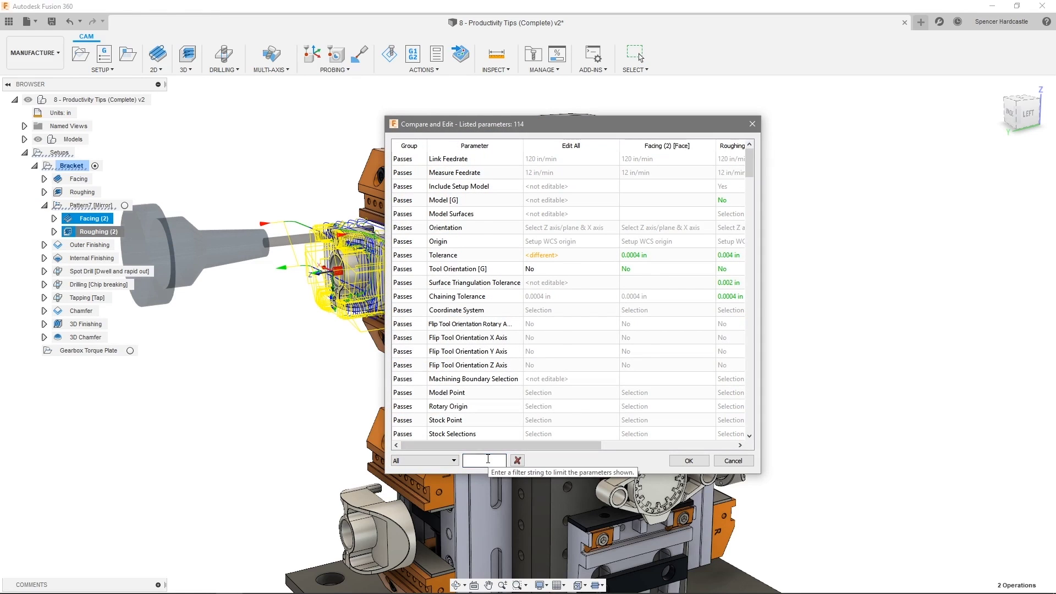
{"action": "left_click", "coordinate": [561, 173]}
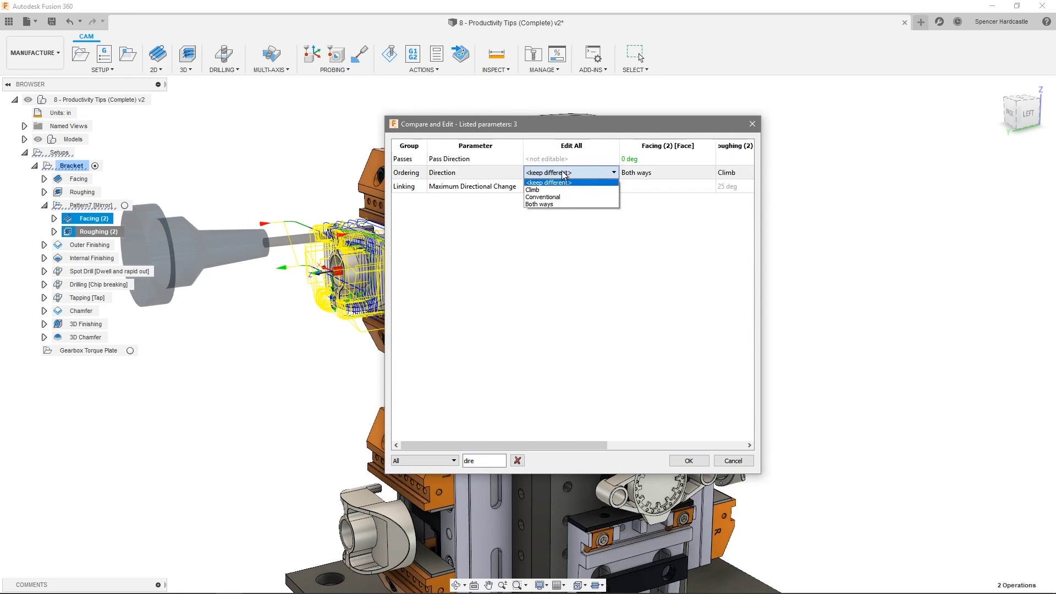
{"action": "left_click", "coordinate": [561, 197]}
{"action": "left_click", "coordinate": [698, 464]}
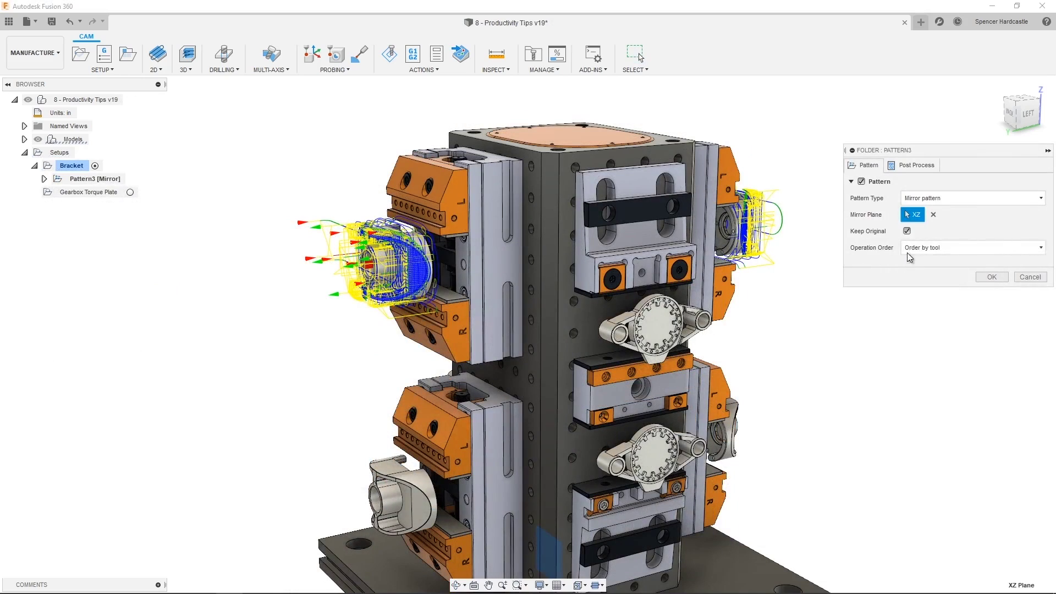
Step: Change Pattern3 to a duplication pattern with a corner point on the upper bracket's top edge as source
{"action": "left_click", "coordinate": [928, 197]}
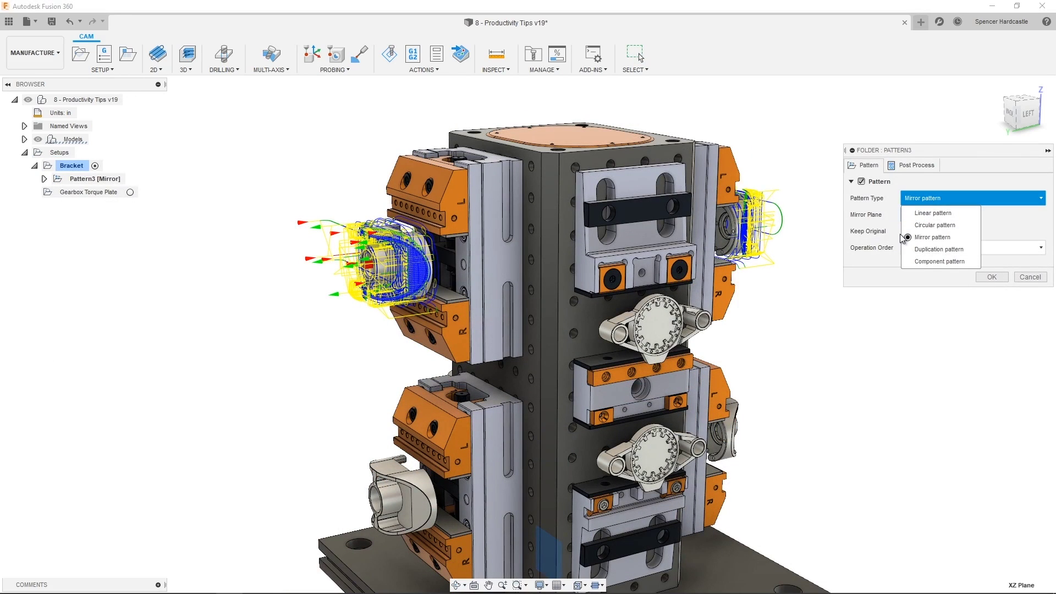
{"action": "left_click", "coordinate": [923, 249]}
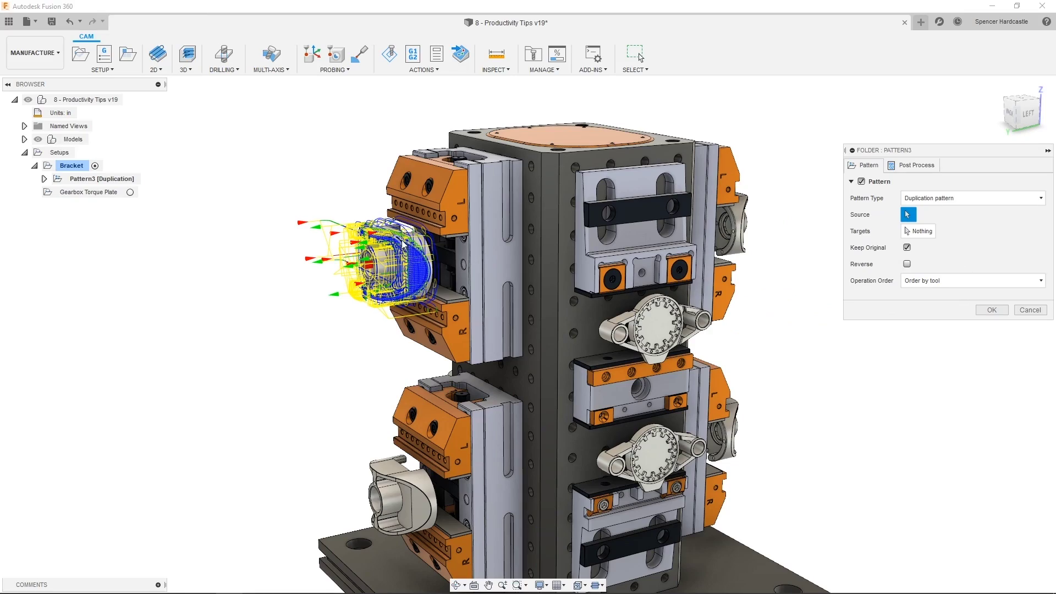
{"action": "scroll", "coordinate": [394, 236], "scroll_direction": "up", "scroll_amount": 10}
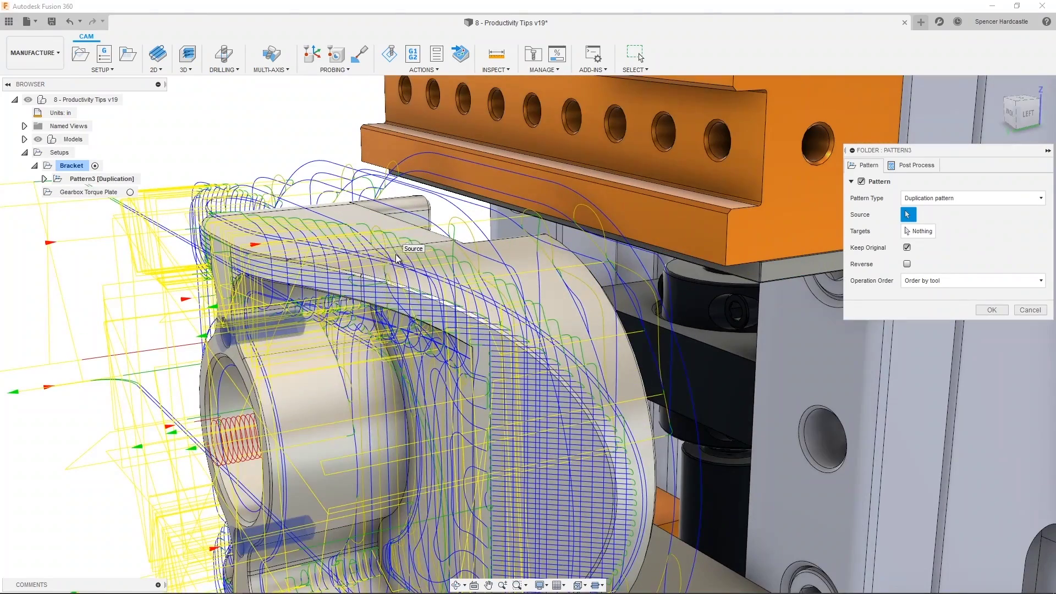
{"action": "left_click", "coordinate": [290, 266]}
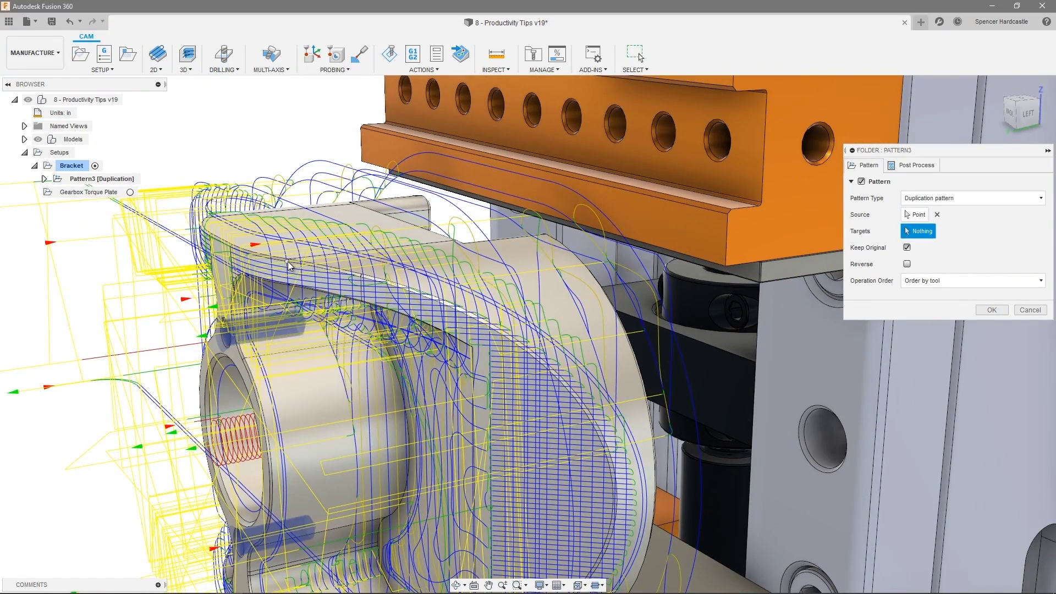
Step: Set the matching corner point on the lower bracket as the duplication target, with Keep Original enabled
{"action": "scroll", "coordinate": [290, 265], "scroll_direction": "down", "scroll_amount": 15}
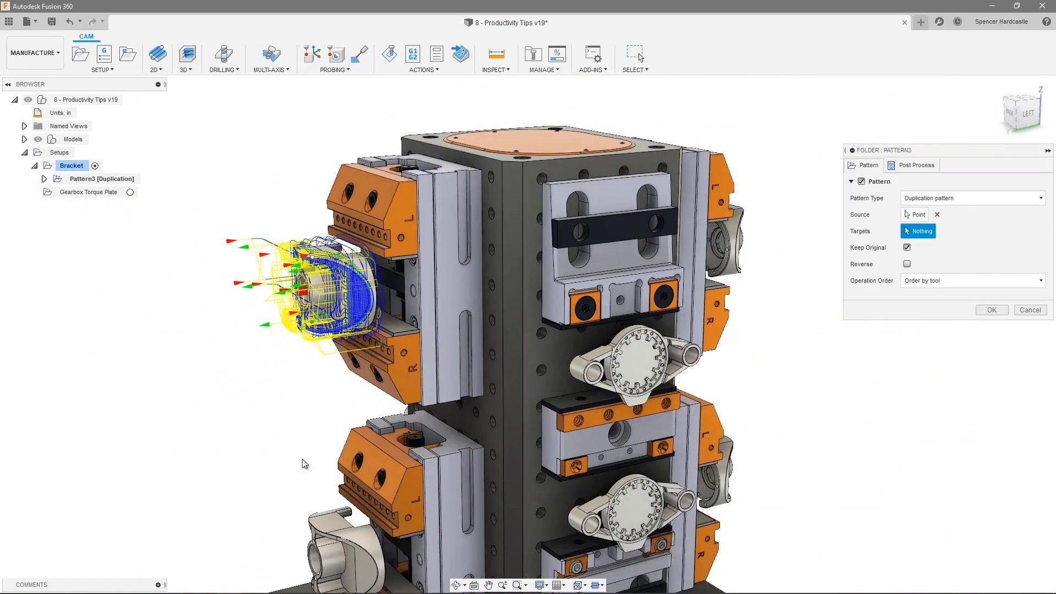
{"action": "scroll", "coordinate": [319, 533], "scroll_direction": "up", "scroll_amount": 15}
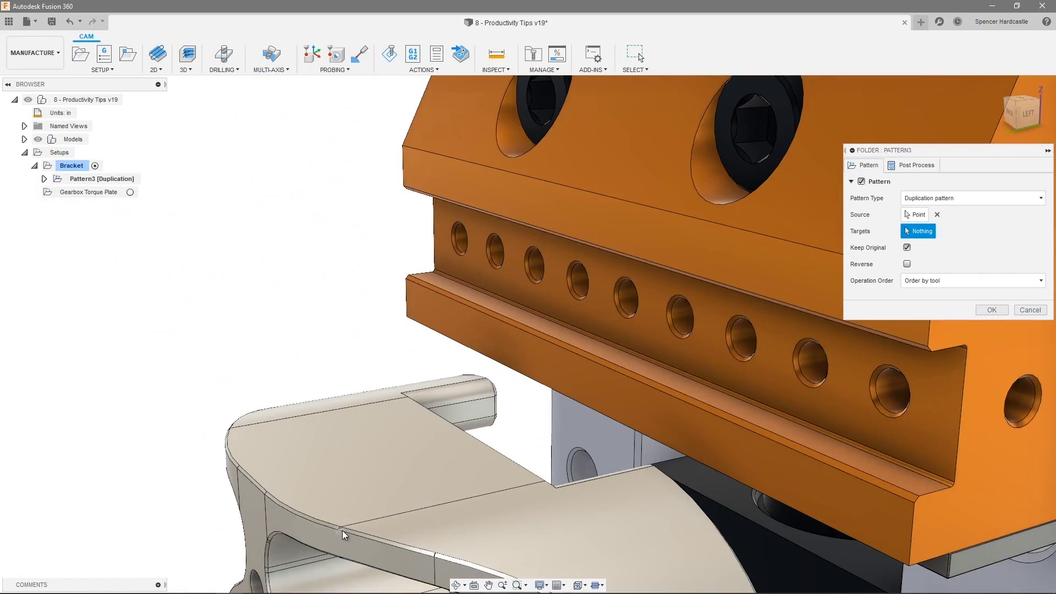
{"action": "left_click", "coordinate": [337, 533]}
{"action": "scroll", "coordinate": [357, 484], "scroll_direction": "down", "scroll_amount": 10}
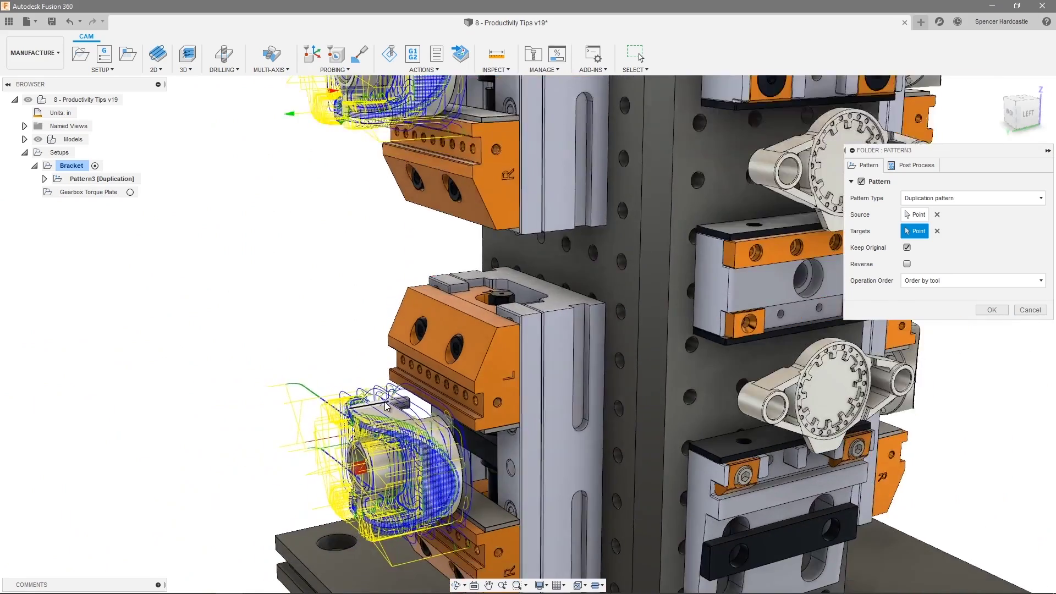
{"action": "scroll", "coordinate": [386, 406], "scroll_direction": "down", "scroll_amount": 6}
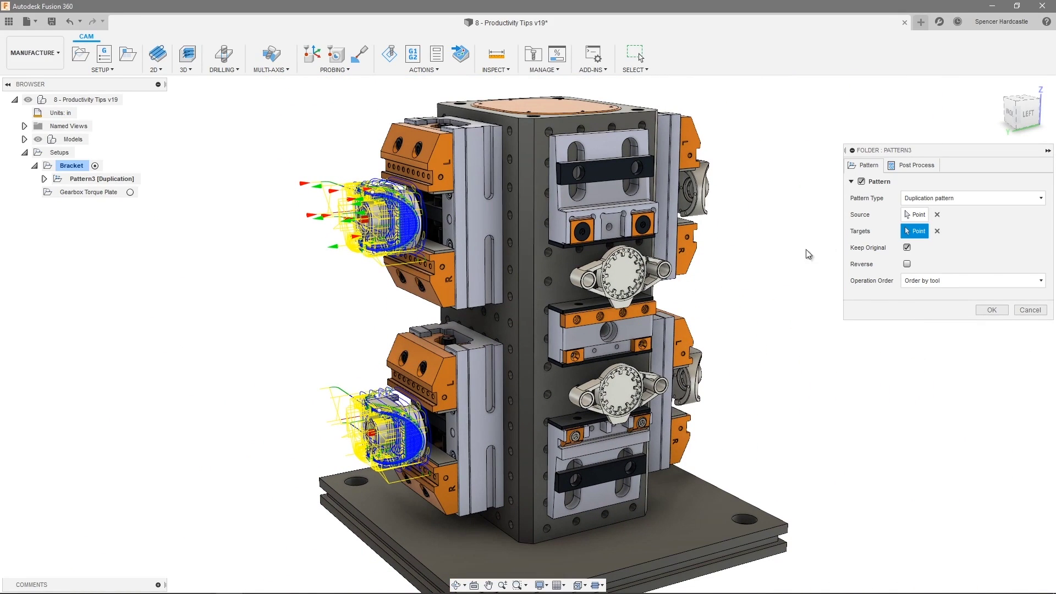
{"action": "left_click", "coordinate": [907, 247]}
{"action": "left_click", "coordinate": [907, 248]}
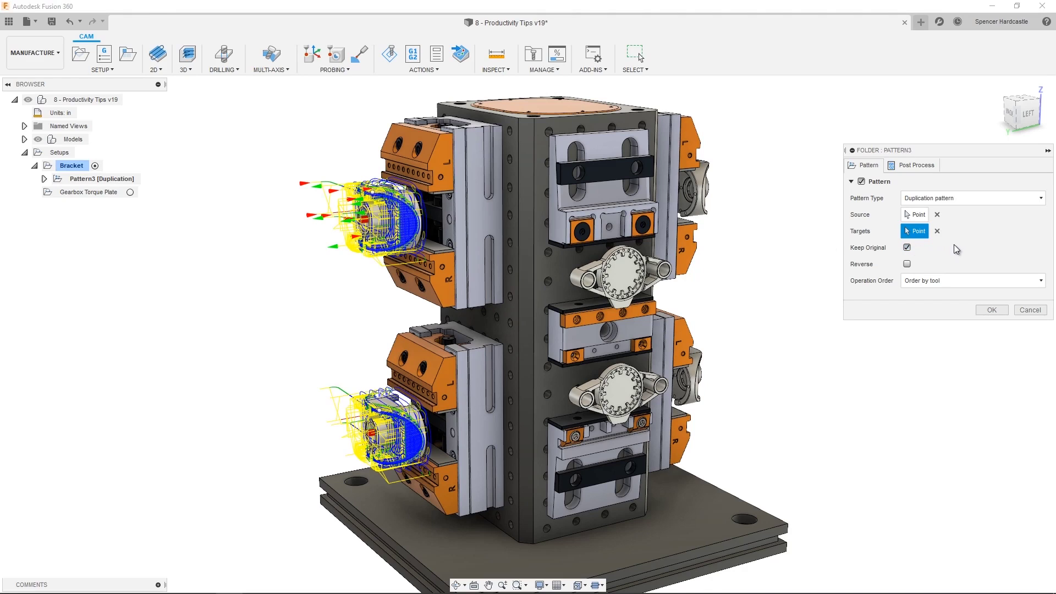
Step: Change Pattern3 to a component pattern with Automatic enabled, using the upper bracket that carries the original toolpaths as source
{"action": "left_click", "coordinate": [981, 198]}
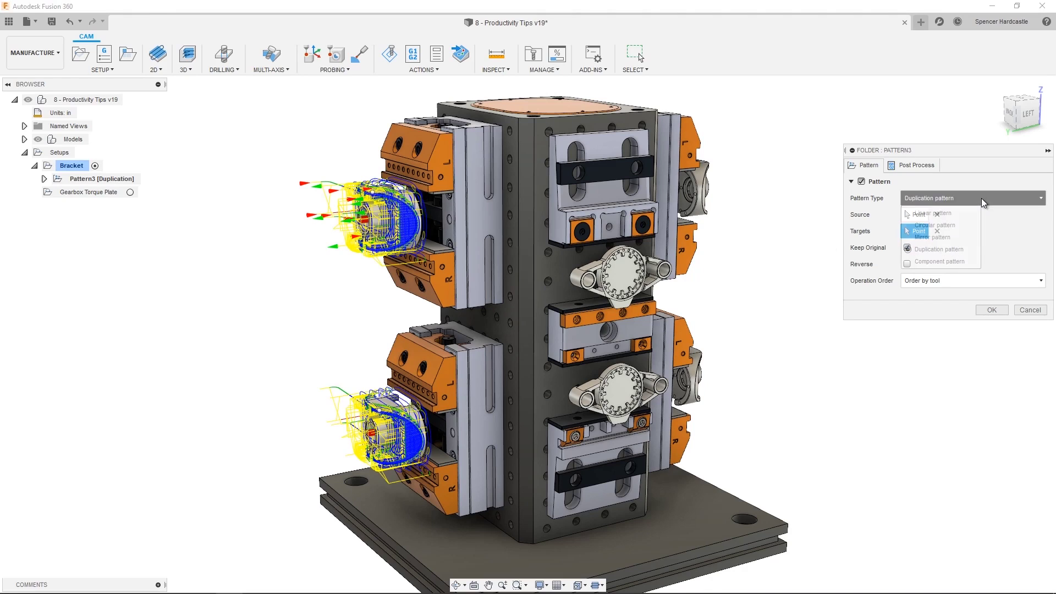
{"action": "left_click", "coordinate": [964, 262]}
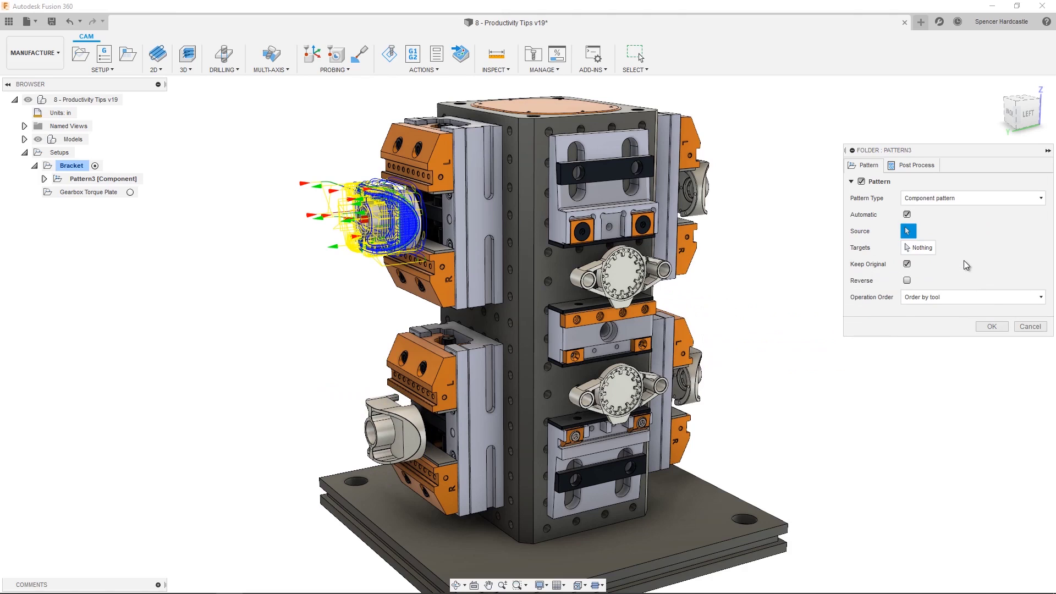
{"action": "left_click", "coordinate": [404, 211]}
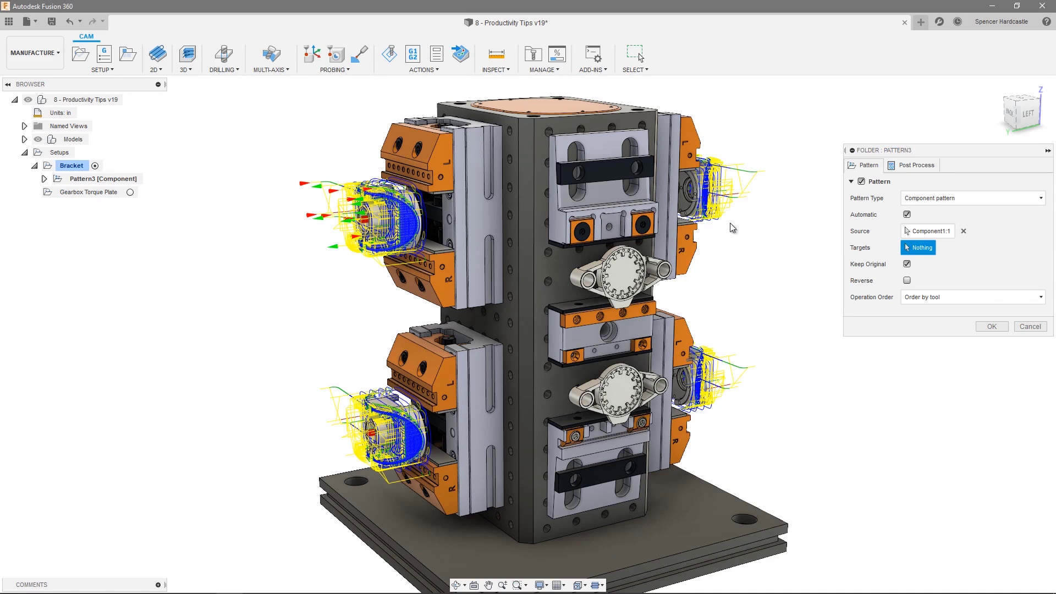
Step: Try the component pattern with Automatic off and the two brackets on the tombstone's opposite side as manual targets, and return to automatic targets
{"action": "left_click", "coordinate": [906, 215]}
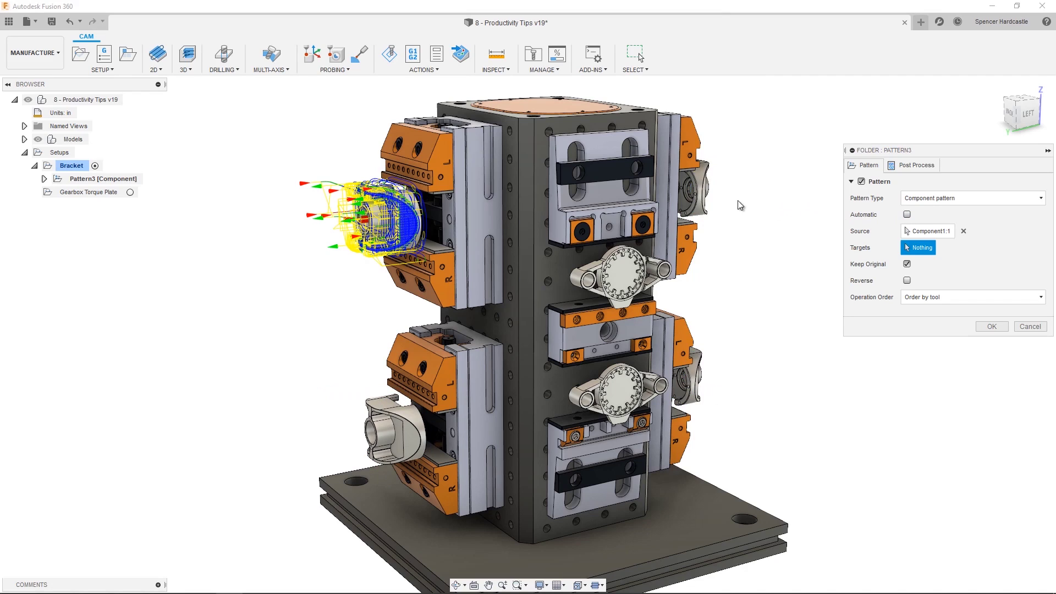
{"action": "left_click", "coordinate": [700, 199]}
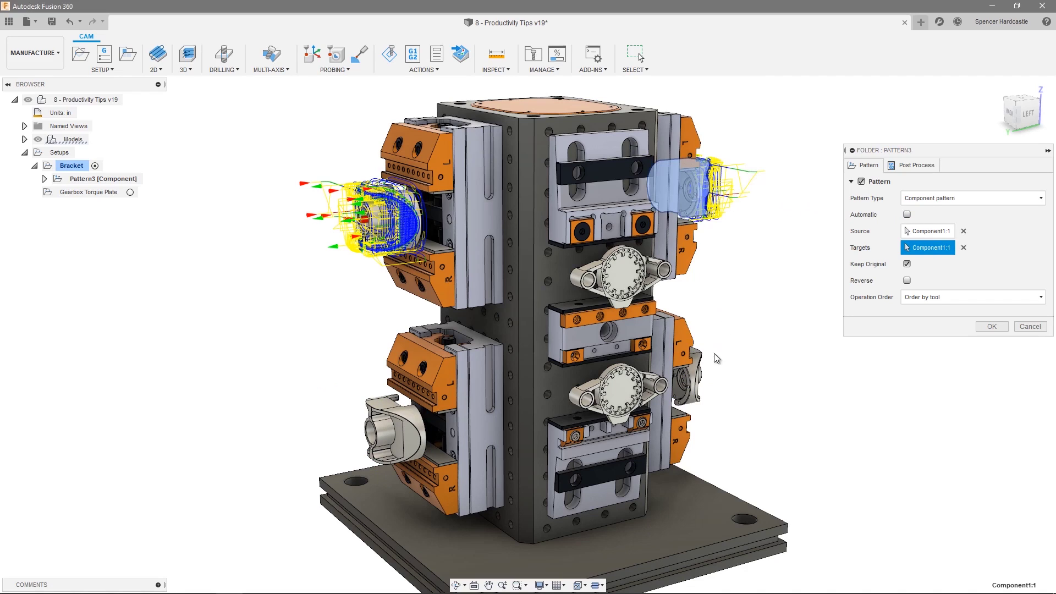
{"action": "left_click", "coordinate": [688, 375]}
{"action": "left_click", "coordinate": [907, 215]}
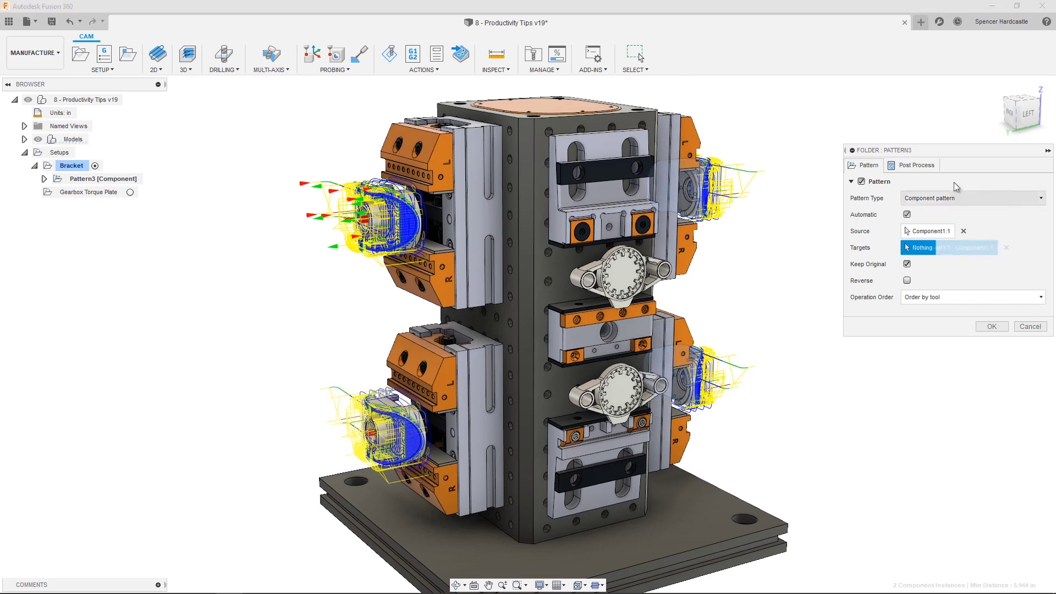
Step: Override the pattern's WCS offset with 2 in its post-process settings and accept the component pattern
{"action": "left_click", "coordinate": [928, 166]}
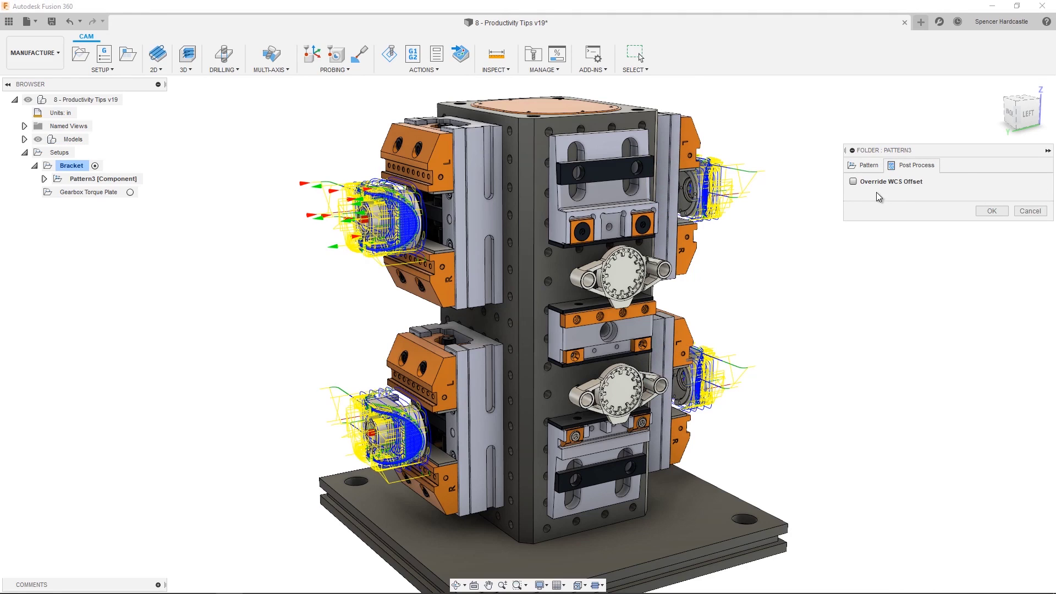
{"action": "left_click", "coordinate": [853, 182]}
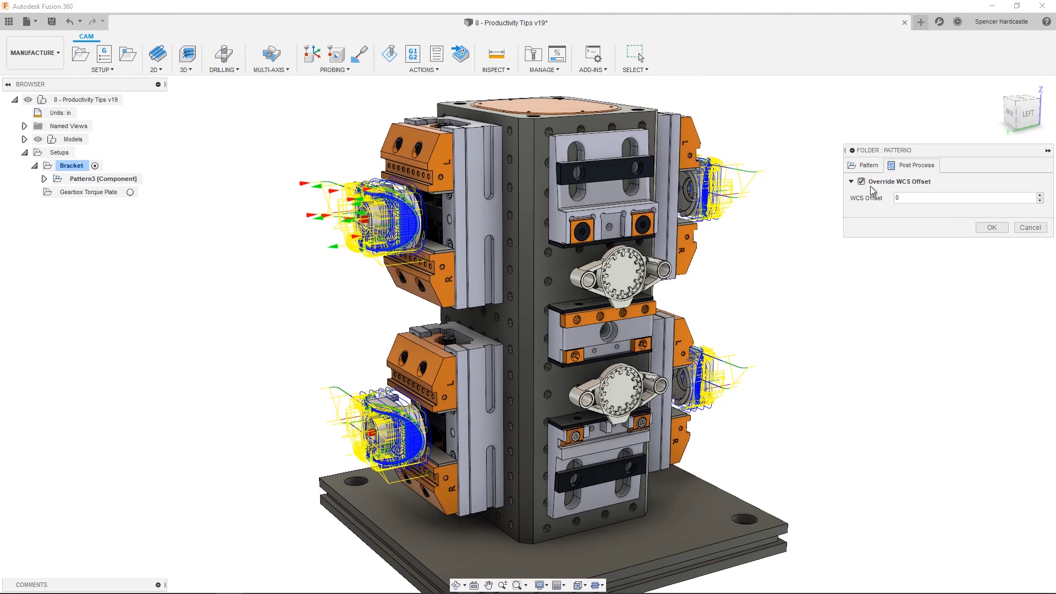
{"action": "left_click", "coordinate": [1041, 195]}
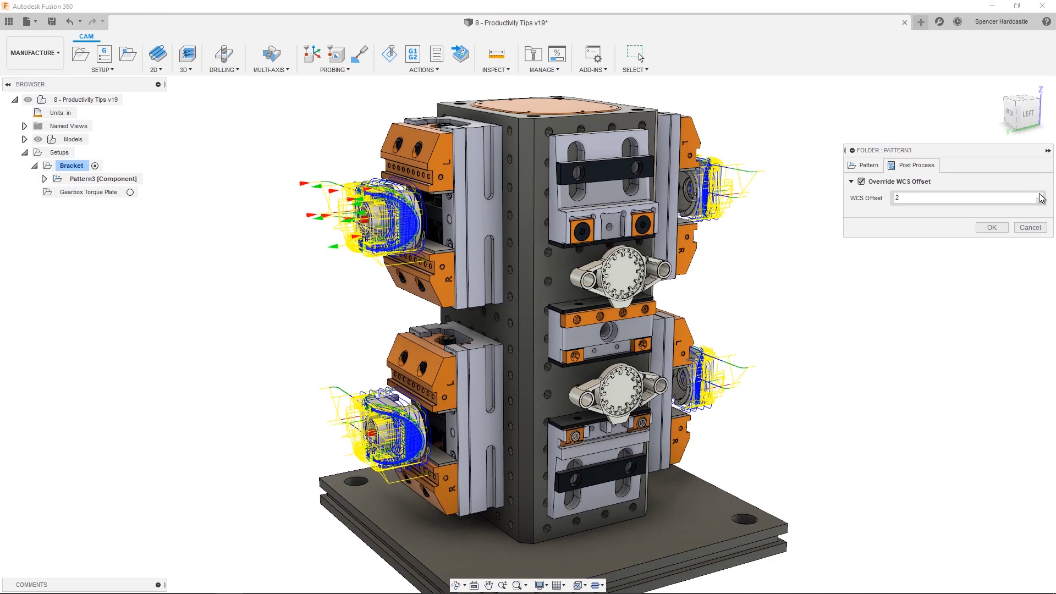
{"action": "left_click", "coordinate": [992, 227]}
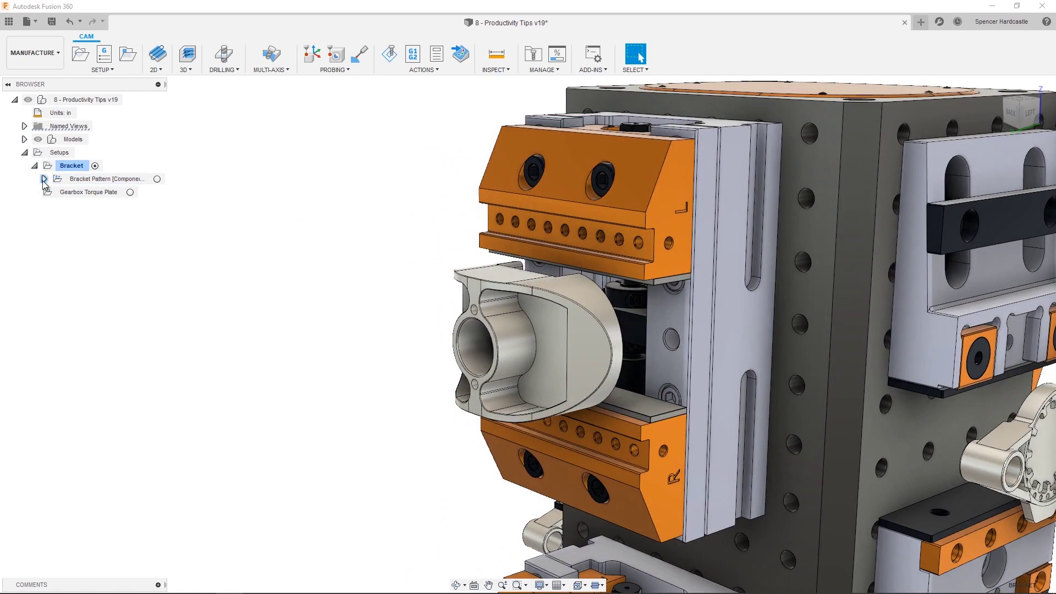
Step: Store the Bracket setup's Facing, Roughing and Outer Finishing operations together as a template named Basic Operations
{"action": "left_click", "coordinate": [44, 179]}
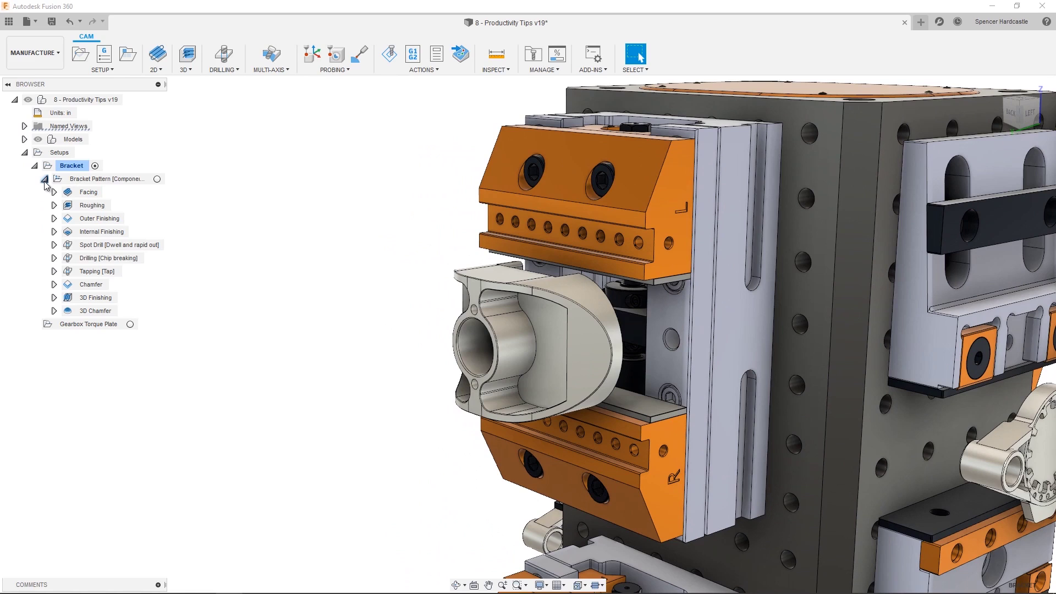
{"action": "left_click", "coordinate": [96, 193]}
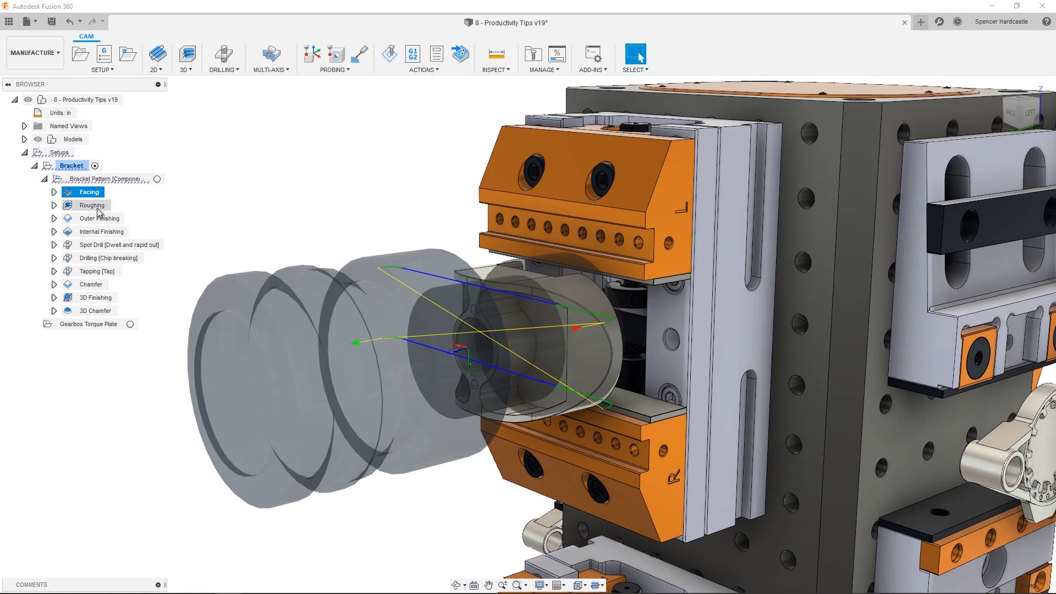
{"action": "left_click", "coordinate": [98, 207], "text": "shift"}
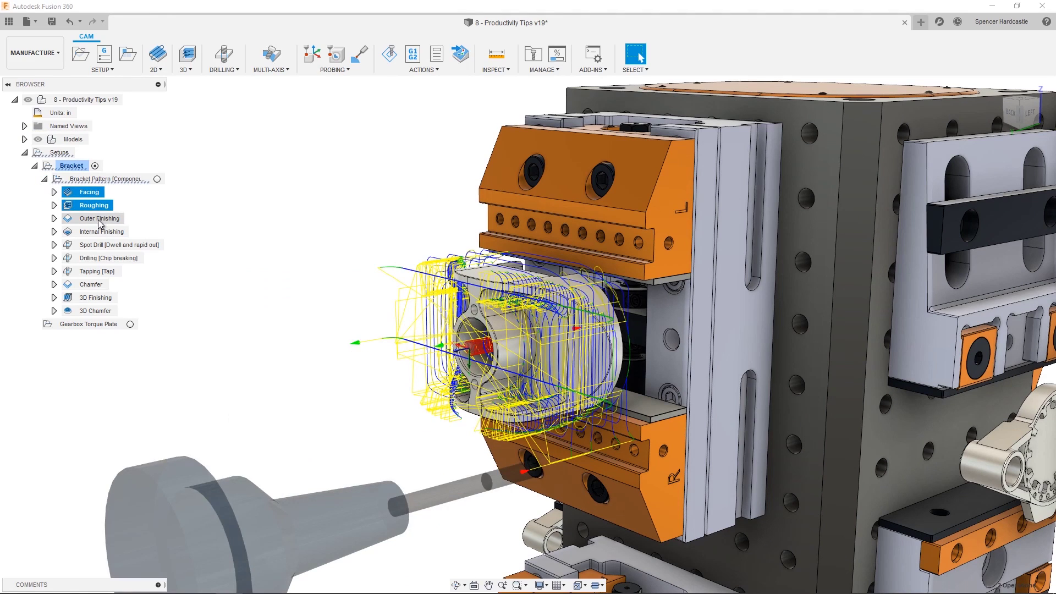
{"action": "left_click", "coordinate": [101, 219], "text": "shift"}
{"action": "right_click", "coordinate": [101, 223]}
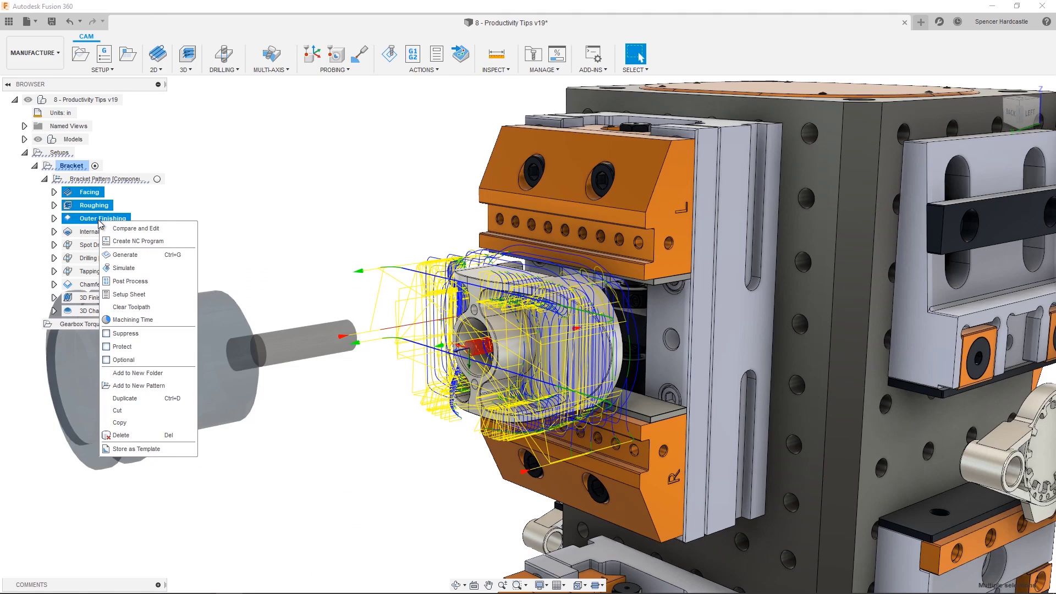
{"action": "left_click", "coordinate": [136, 448]}
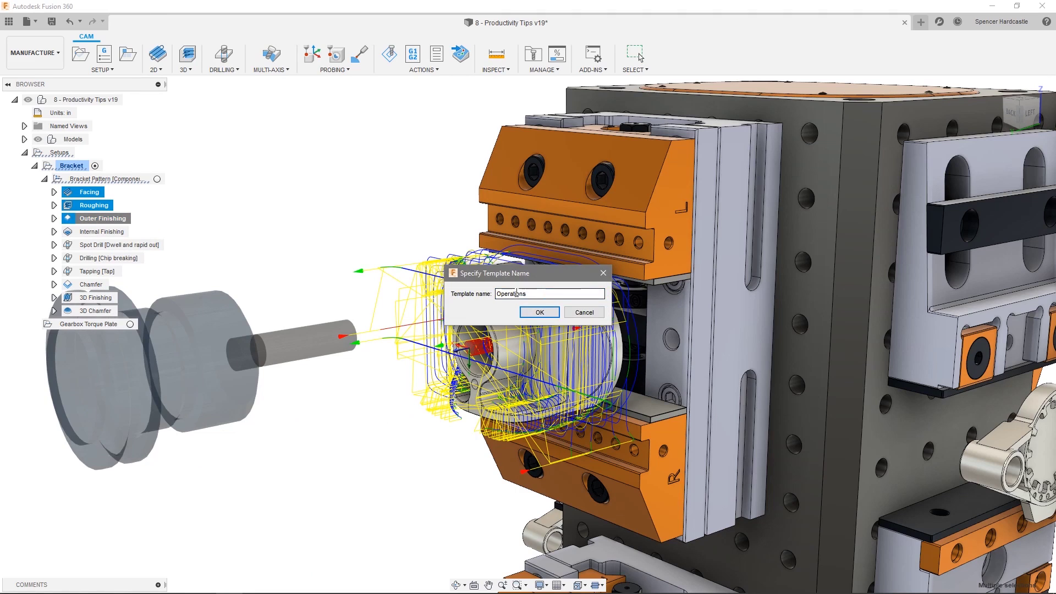
{"action": "left_click_drag", "start_coordinate": [526, 293], "coordinate": [475, 299]}
{"action": "type", "text": "Basic"}
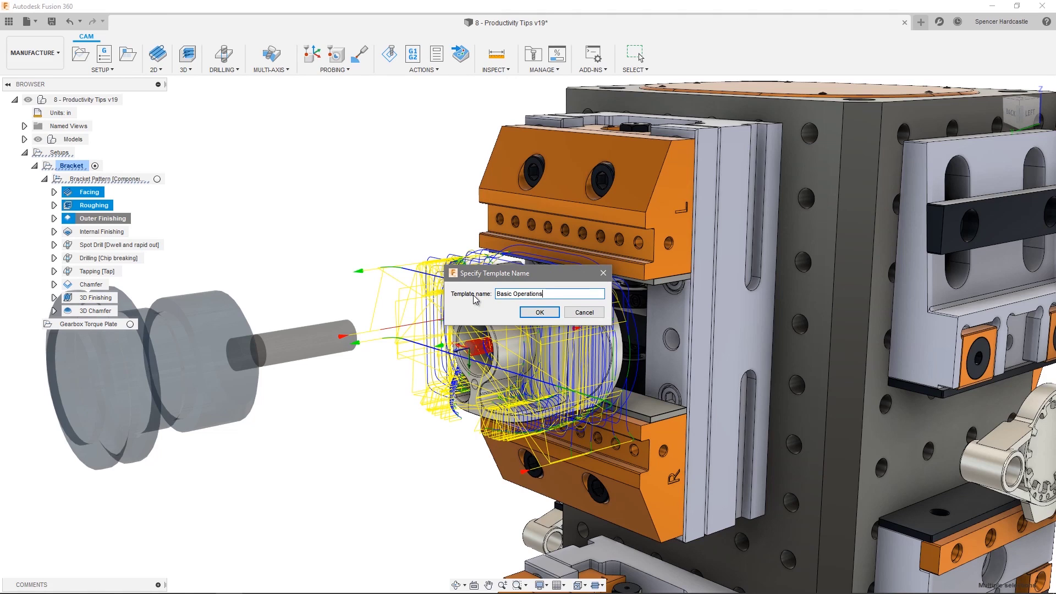
{"action": "left_click", "coordinate": [542, 313]}
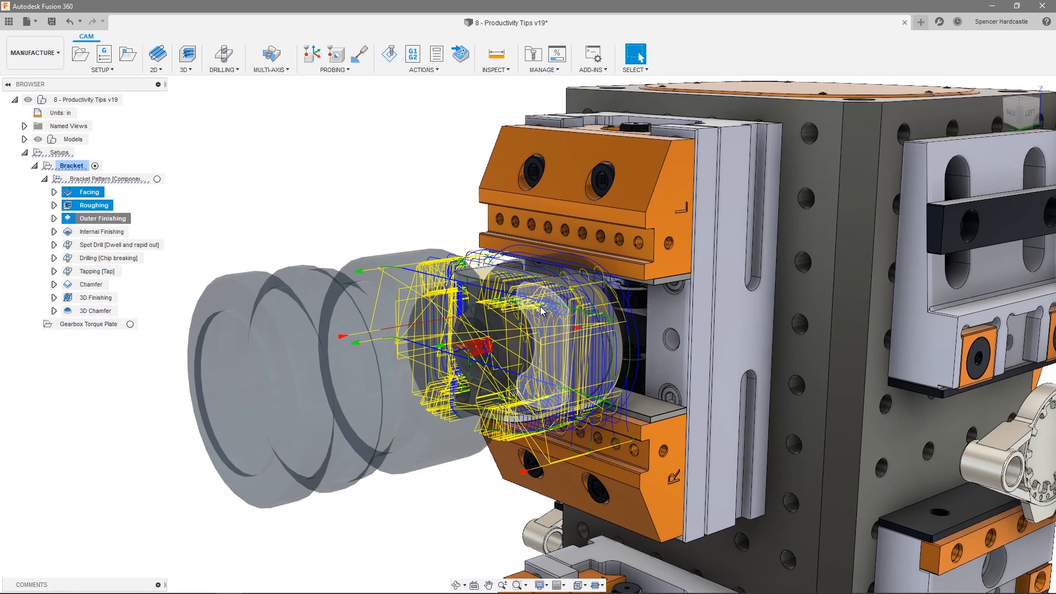
{"action": "left_click", "coordinate": [396, 191]}
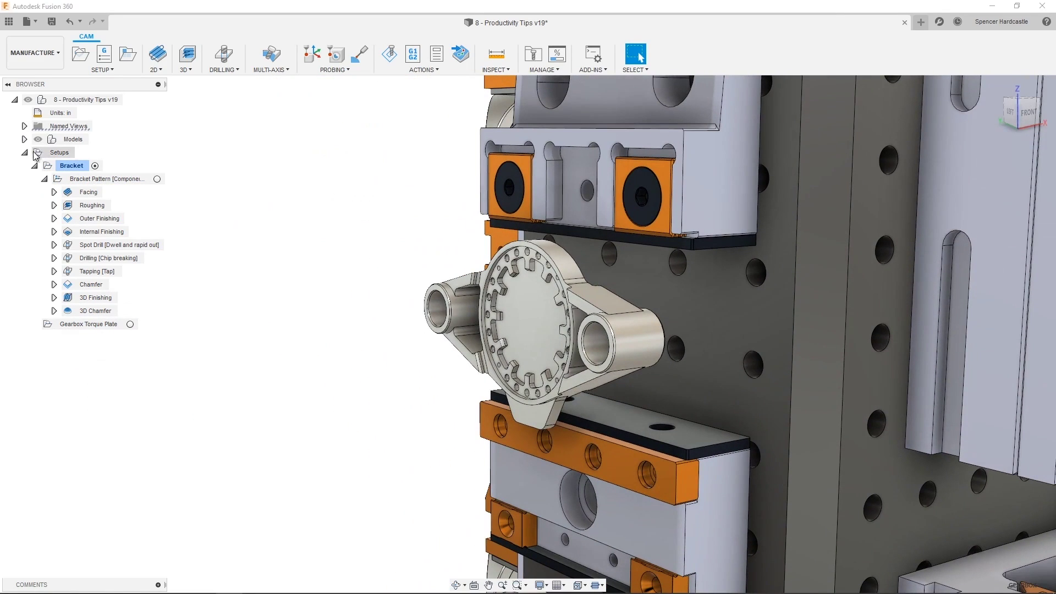
Step: Create operations in the Gearbox Torque Plate setup from the Basic Operations template and expand the setup
{"action": "left_click", "coordinate": [34, 166]}
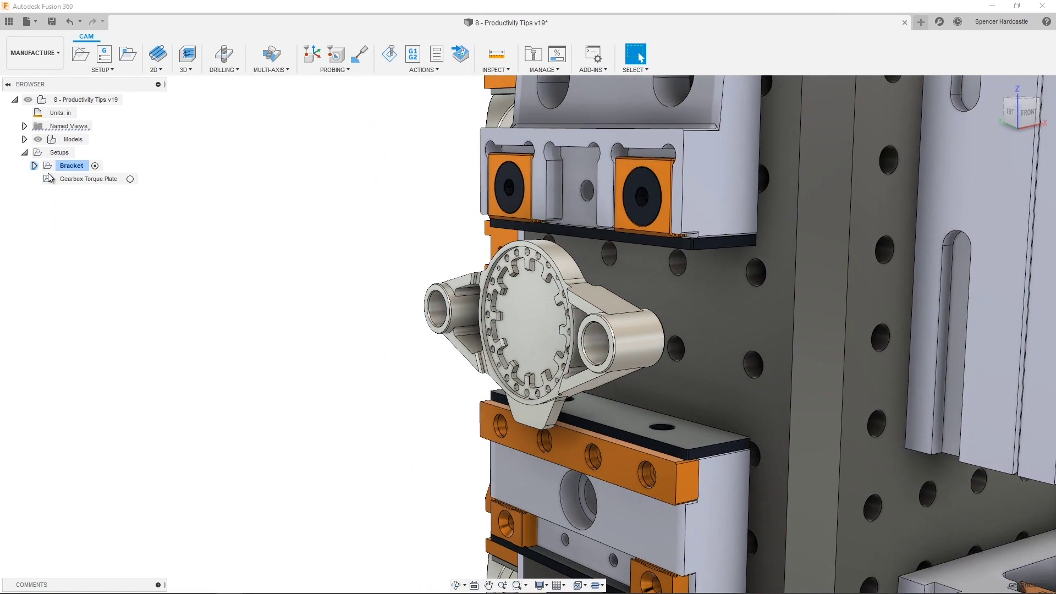
{"action": "left_click", "coordinate": [116, 179]}
{"action": "right_click", "coordinate": [112, 181]}
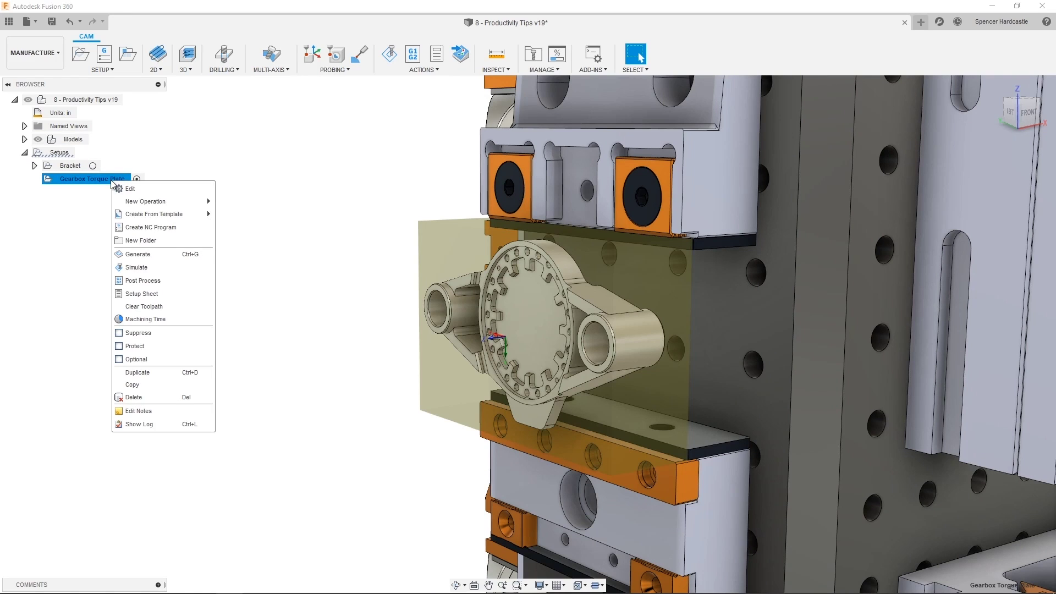
{"action": "mouse_move", "coordinate": [152, 217]}
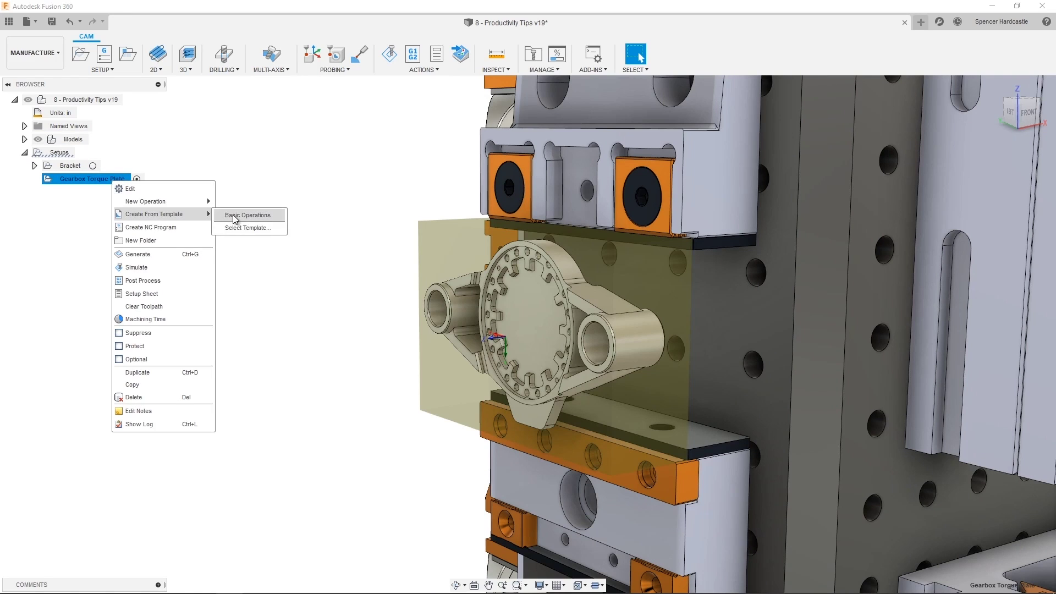
{"action": "left_click", "coordinate": [233, 215]}
{"action": "left_click", "coordinate": [34, 178]}
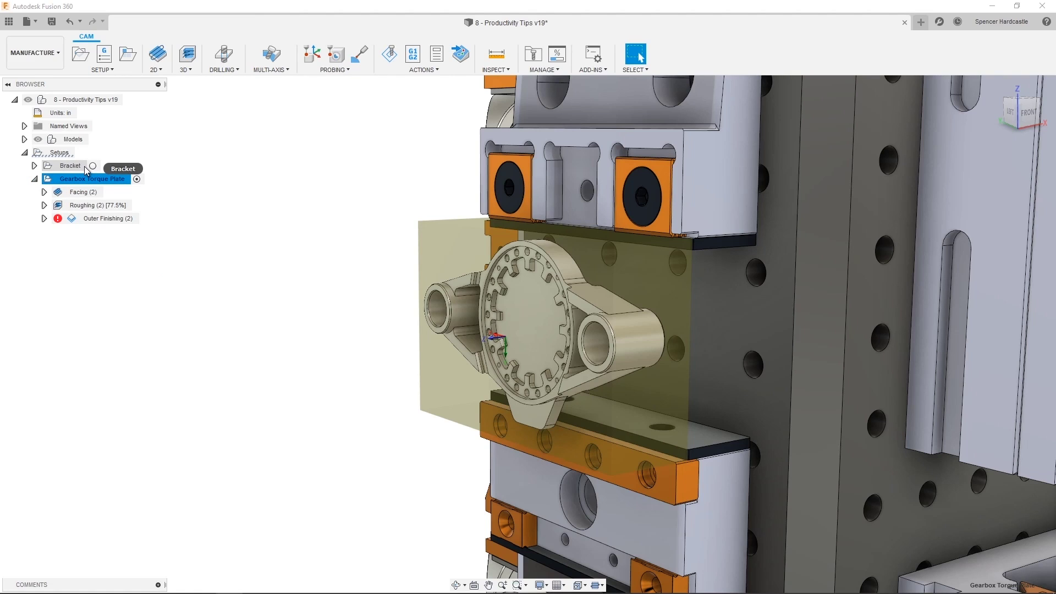
Step: Edit Outer Finishing (2) to use Sketch6 of the first Gearbox Torque Plate component as its contour, and accept
{"action": "right_click", "coordinate": [98, 218]}
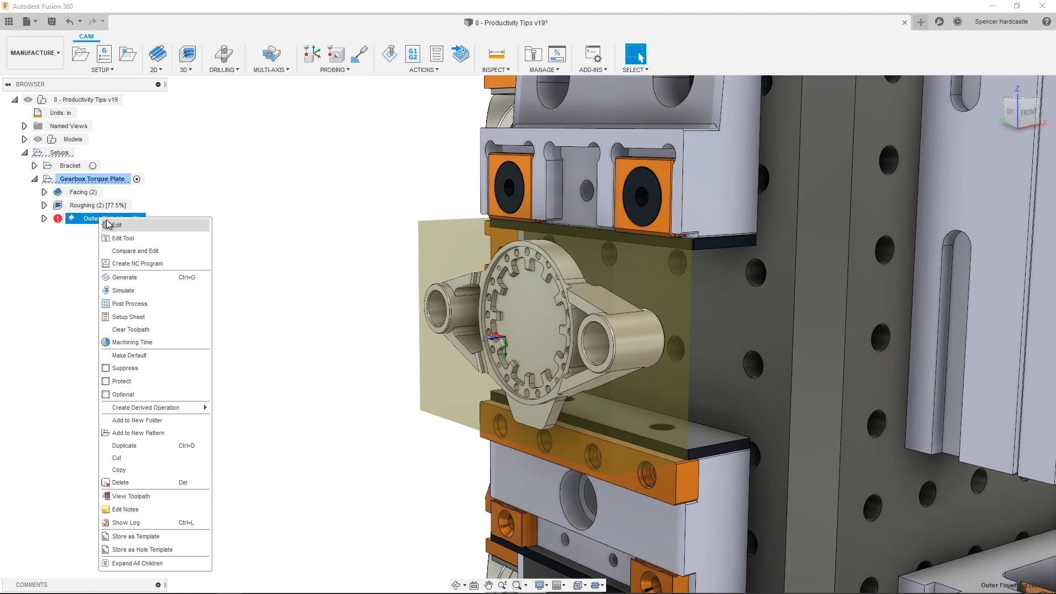
{"action": "left_click", "coordinate": [115, 225]}
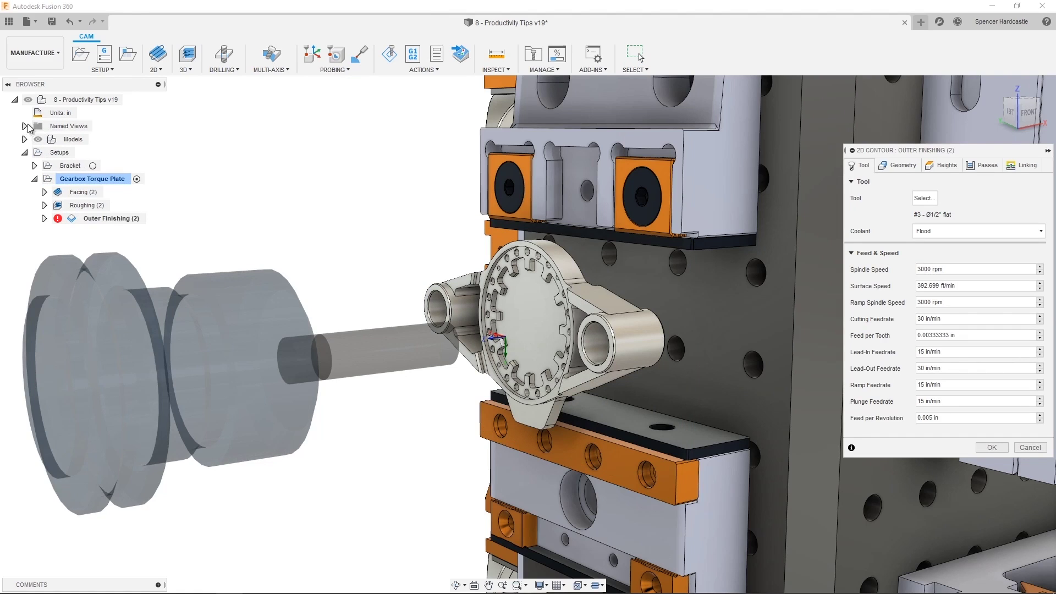
{"action": "left_click", "coordinate": [24, 140]}
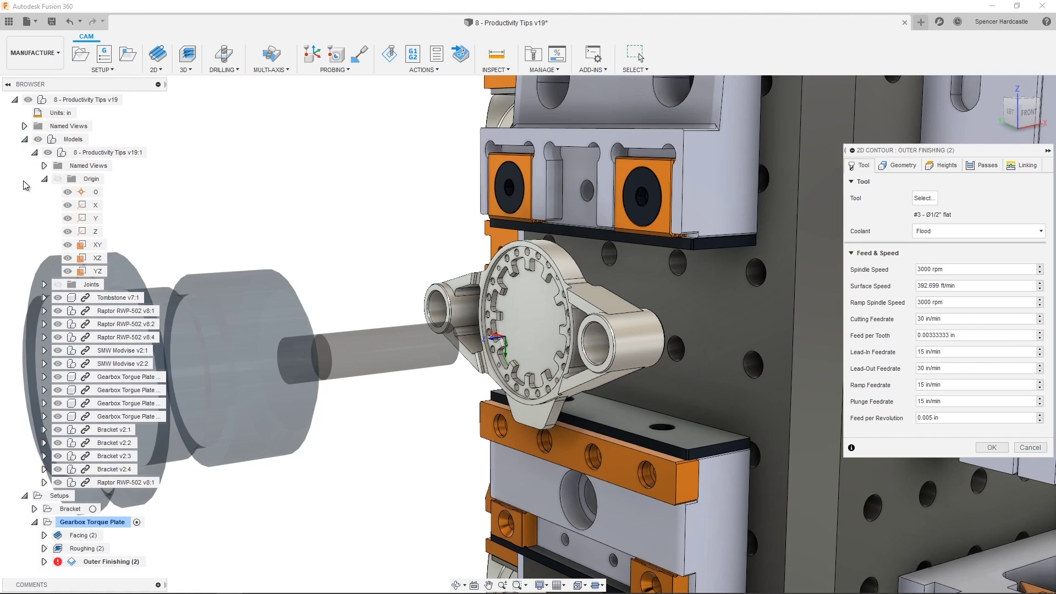
{"action": "left_click", "coordinate": [44, 378]}
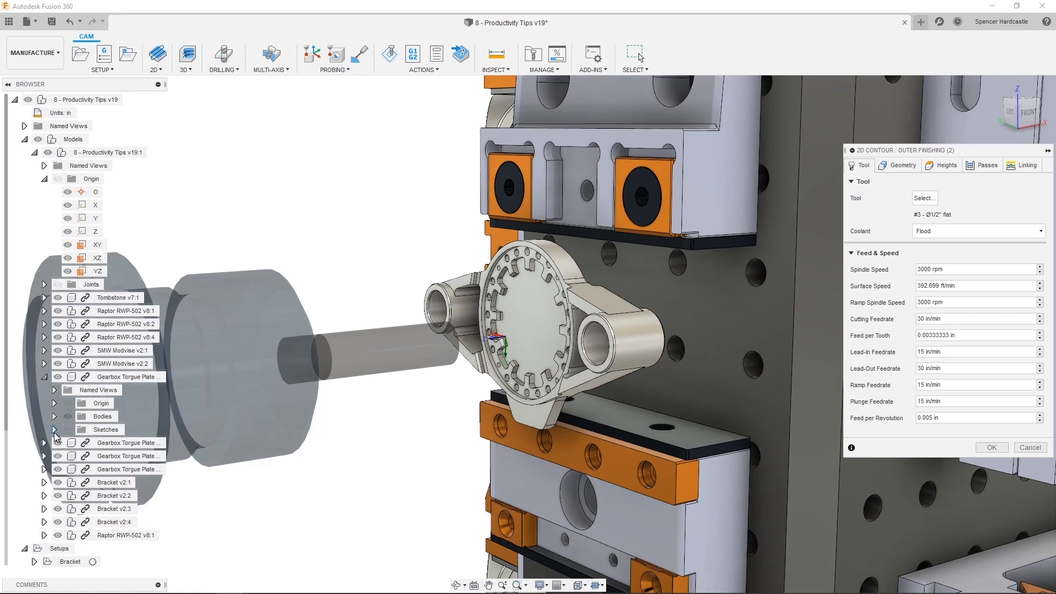
{"action": "left_click", "coordinate": [54, 431]}
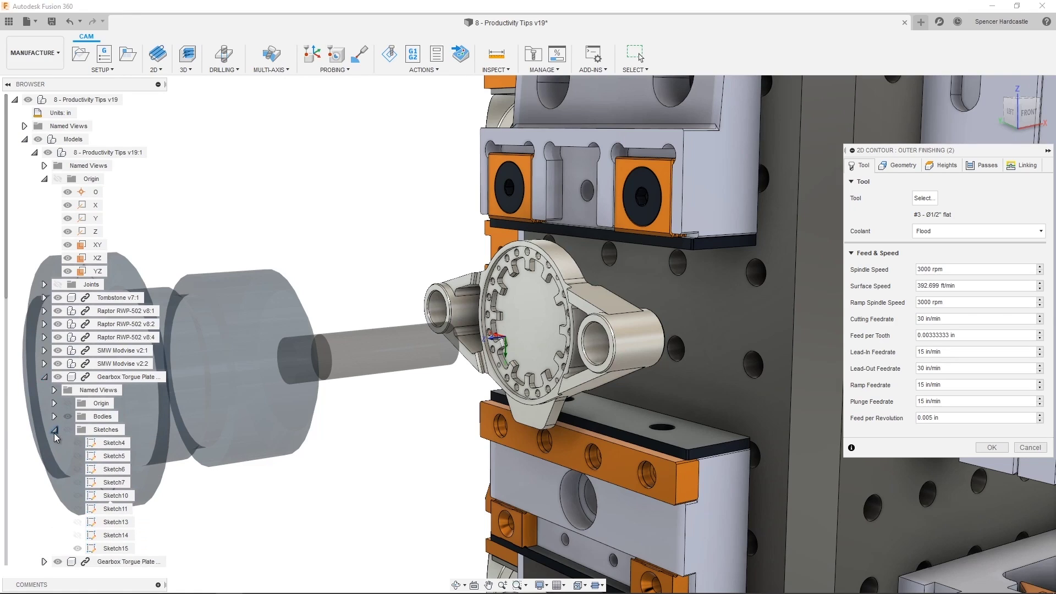
{"action": "left_click", "coordinate": [120, 470]}
{"action": "left_click", "coordinate": [24, 139]}
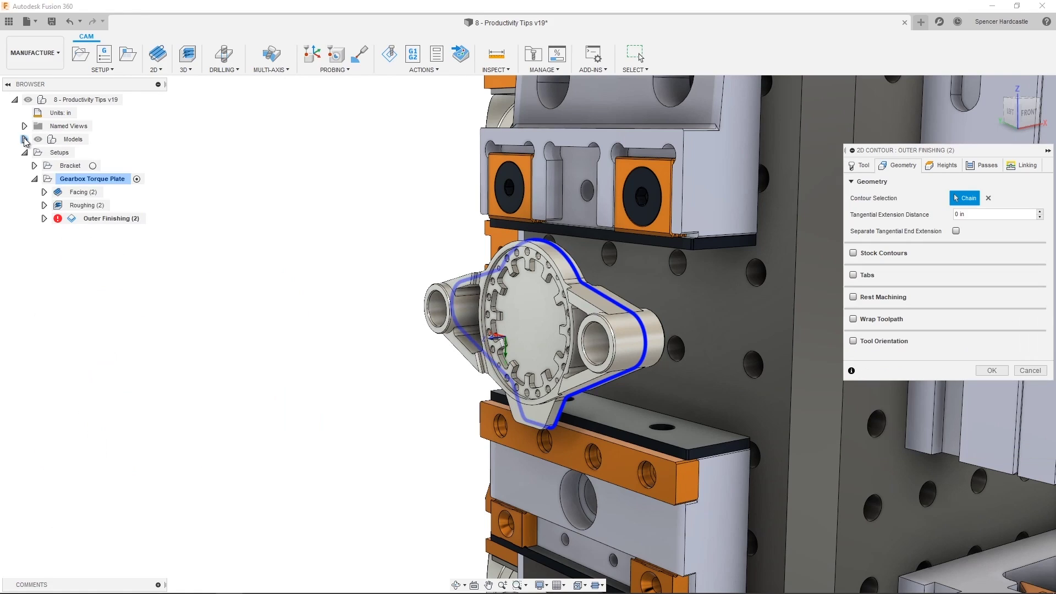
{"action": "left_click", "coordinate": [993, 370]}
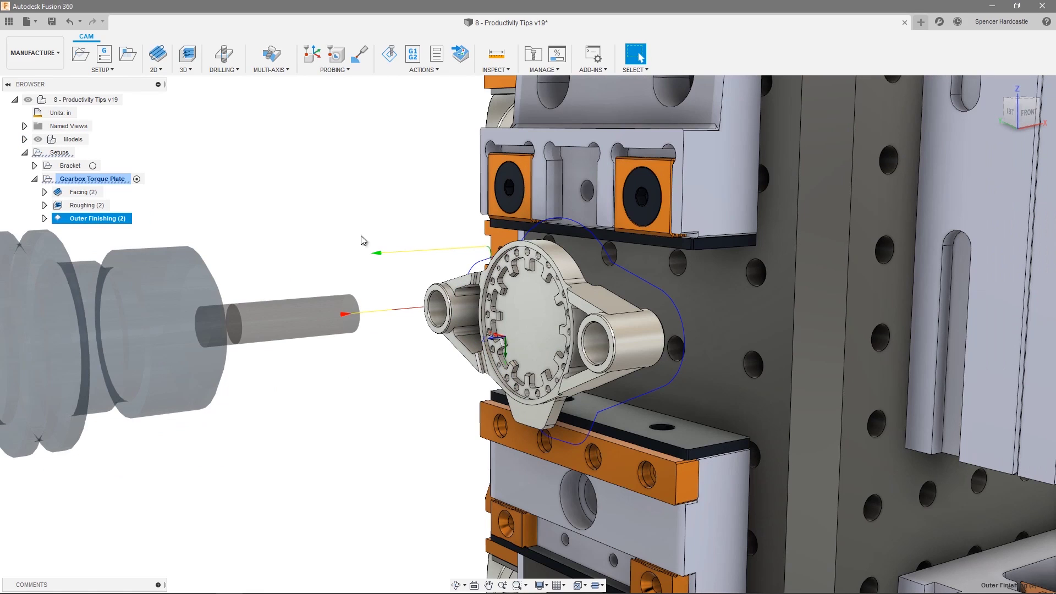
Step: Change the tool of Outer Finishing (2) to the #9 Ø1/4" flat end mill (1/4 3F MAF .75LOC 13825004) and accept
{"action": "right_click", "coordinate": [119, 219]}
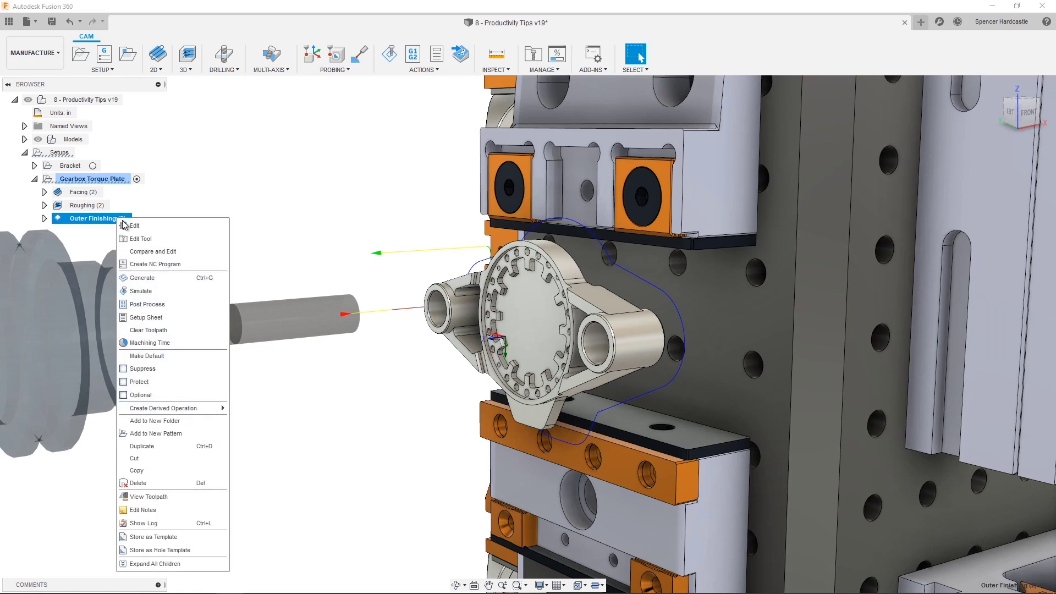
{"action": "left_click", "coordinate": [129, 227]}
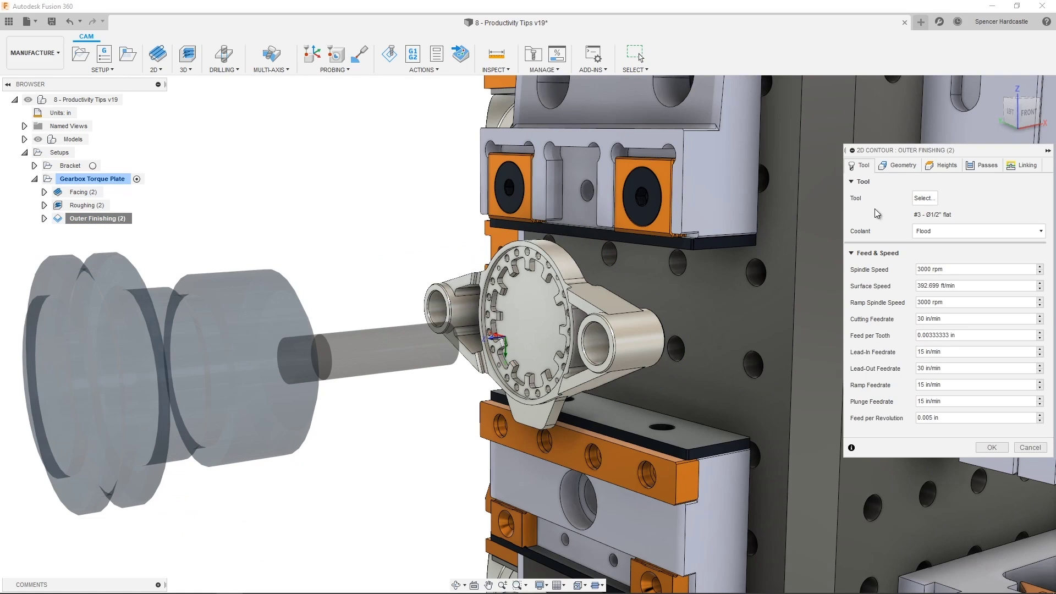
{"action": "left_click", "coordinate": [922, 199]}
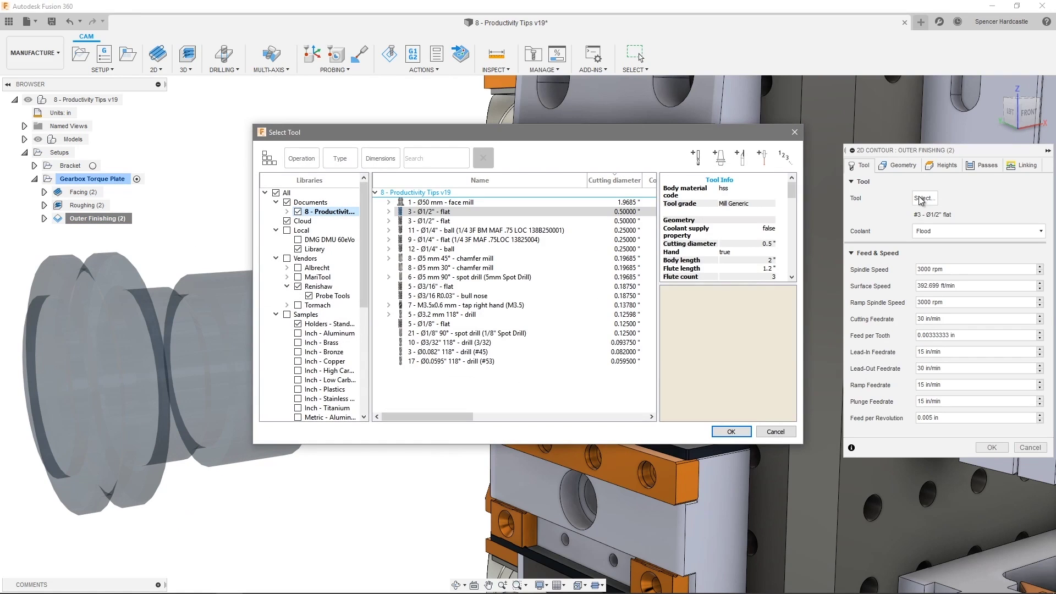
{"action": "left_click", "coordinate": [510, 240]}
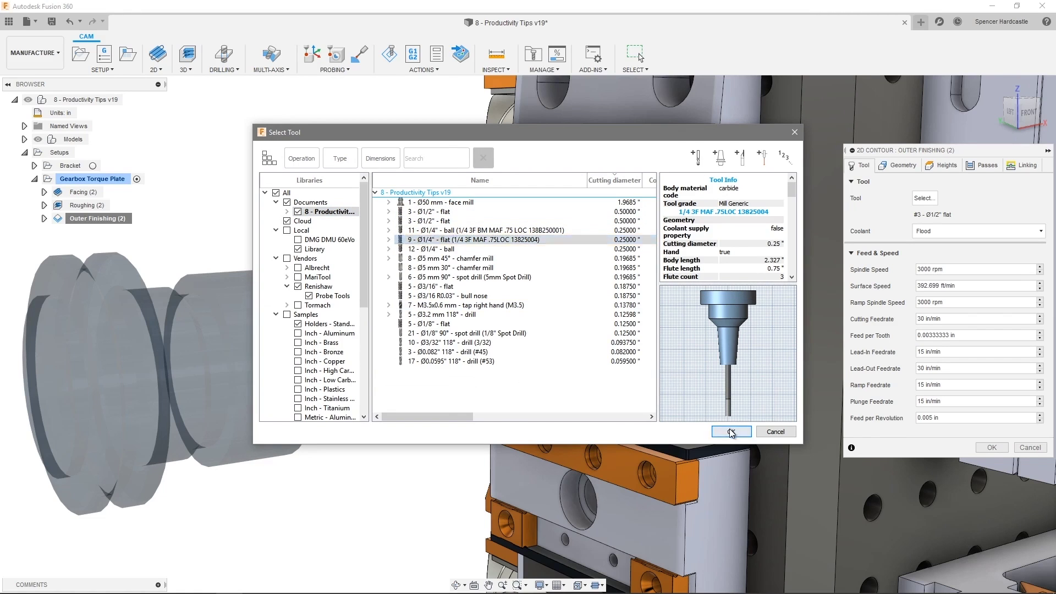
{"action": "left_click", "coordinate": [730, 430]}
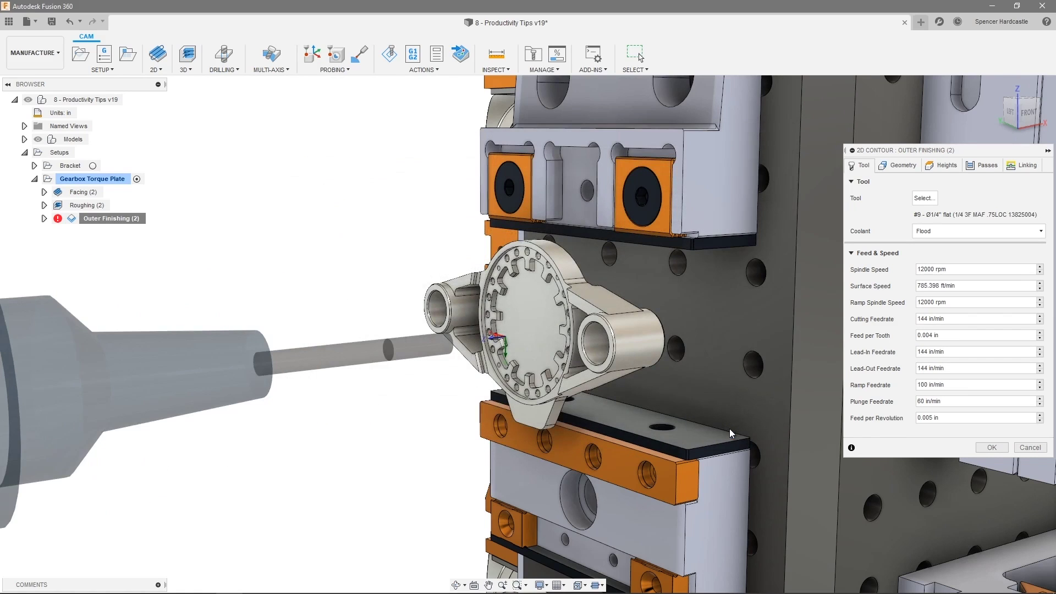
{"action": "left_click", "coordinate": [1004, 446]}
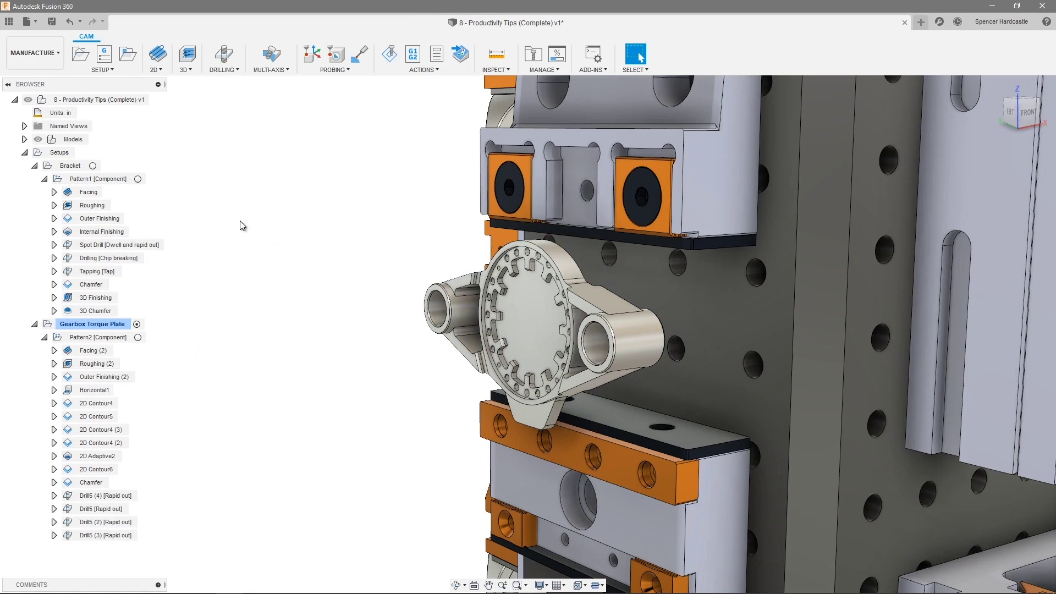
Step: Create an NC program with name/number 515 and the comment "Tombstone - both parts"
{"action": "left_click", "coordinate": [104, 55]}
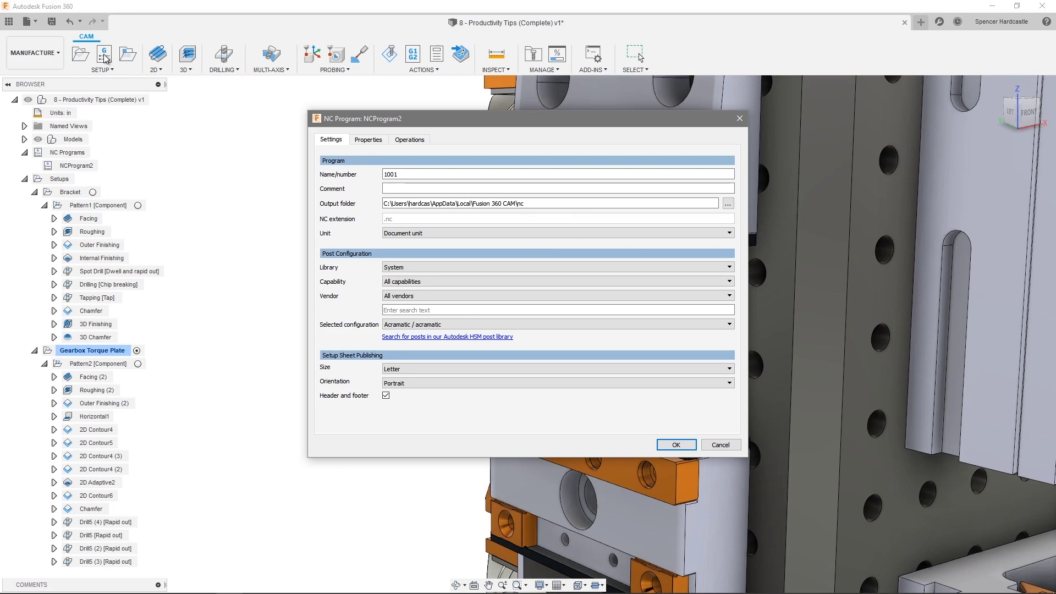
{"action": "left_click", "coordinate": [374, 142]}
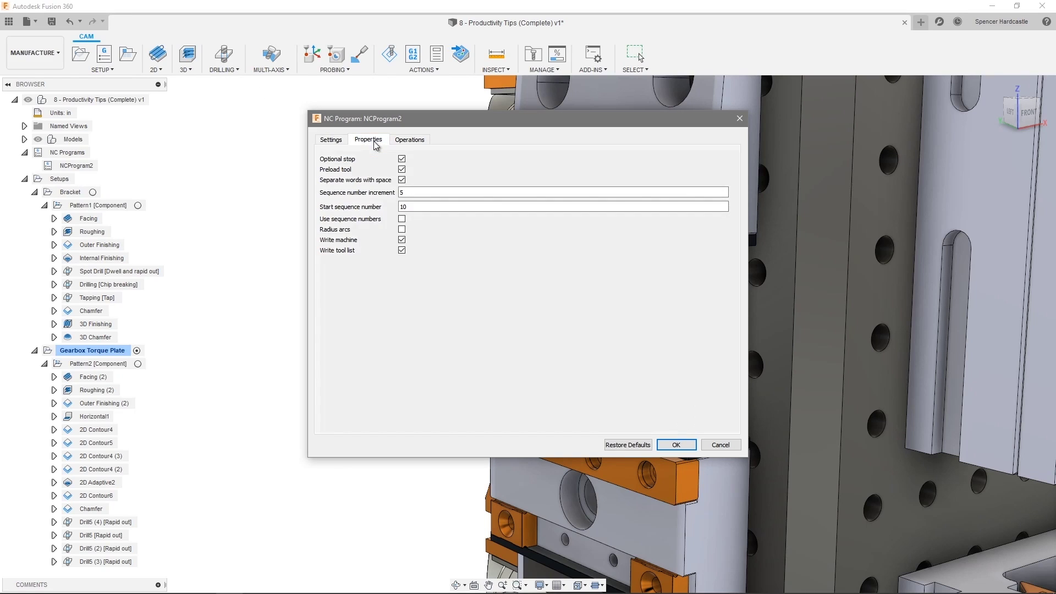
{"action": "left_click", "coordinate": [411, 141]}
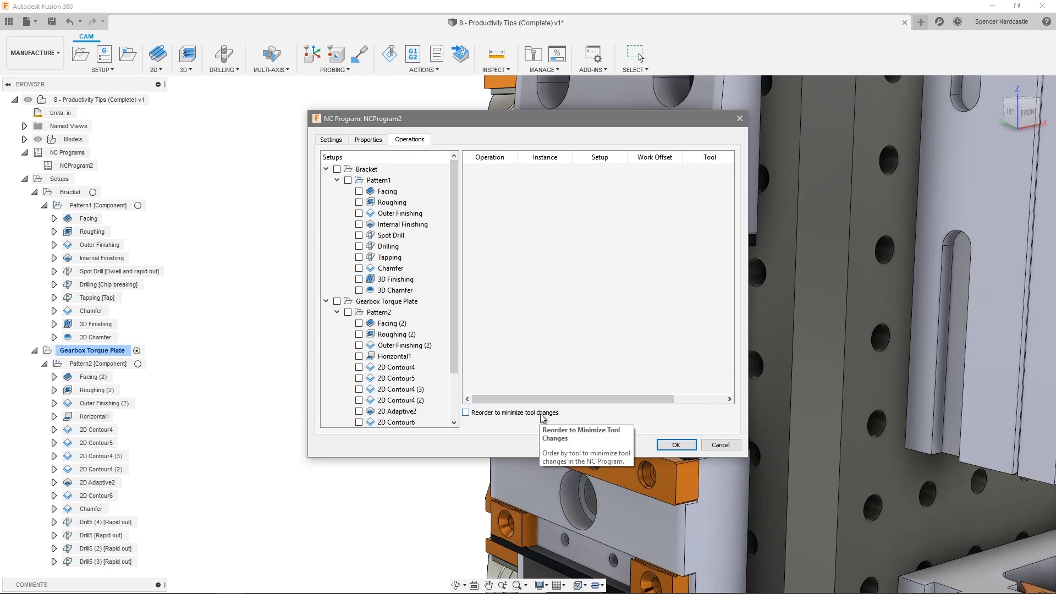
{"action": "left_click", "coordinate": [330, 140]}
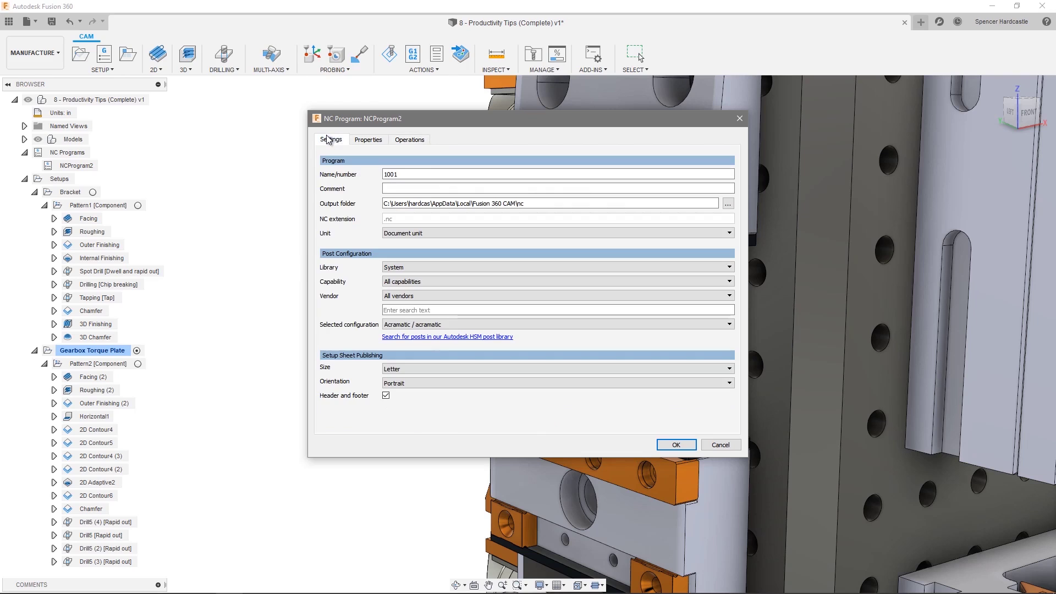
{"action": "double_click", "coordinate": [391, 174]}
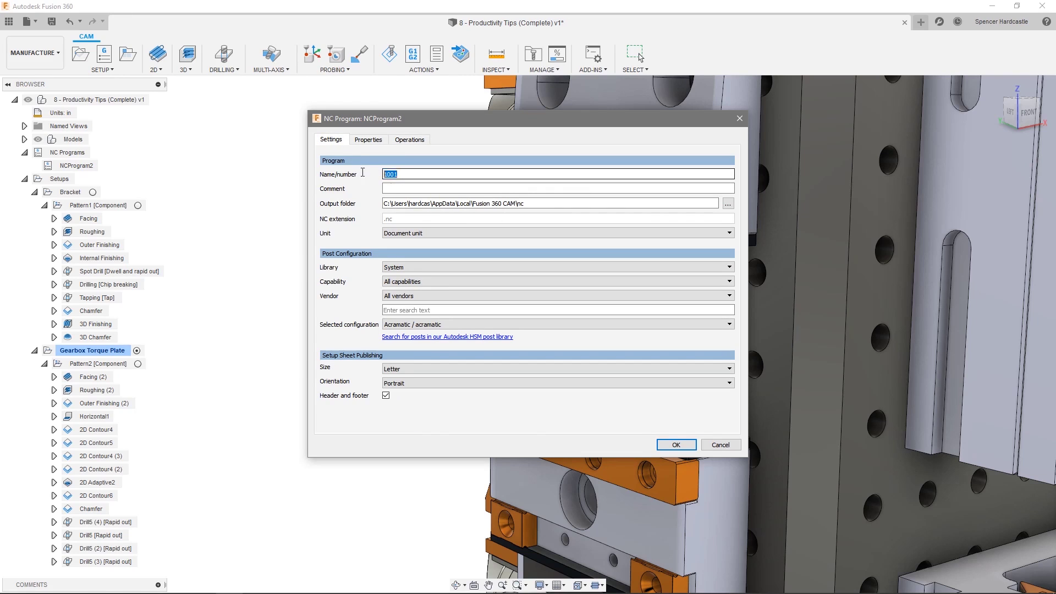
{"action": "type", "text": "515"}
{"action": "key", "text": "Tab"}
{"action": "type", "text": "Tombstone - both parts"}
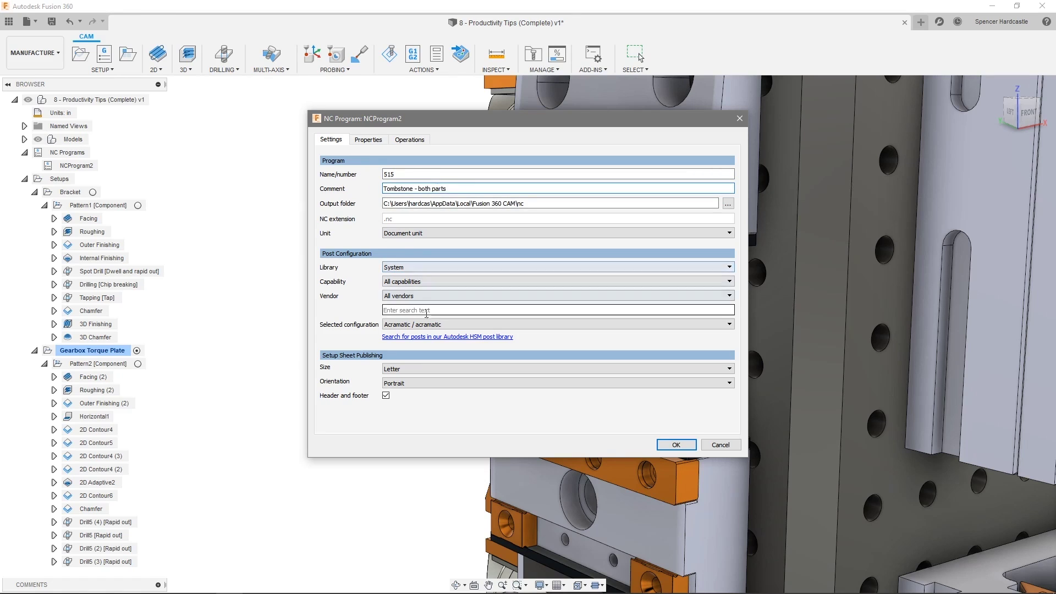
Step: Look through the available post configurations and post library sources for the NC program
{"action": "left_click", "coordinate": [671, 325]}
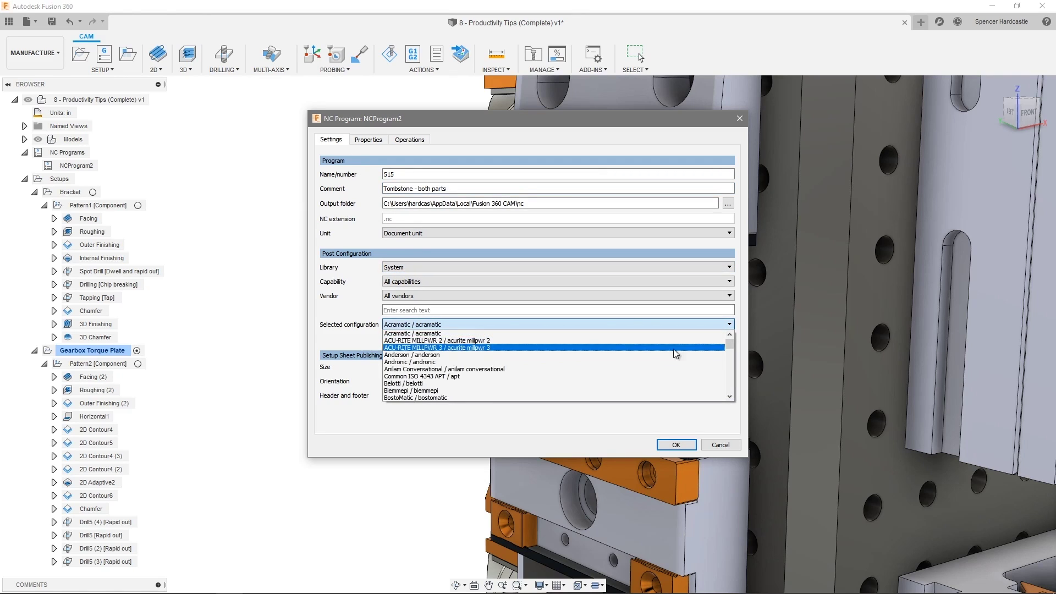
{"action": "left_click_drag", "start_coordinate": [730, 337], "coordinate": [733, 359]}
{"action": "left_click", "coordinate": [553, 291]}
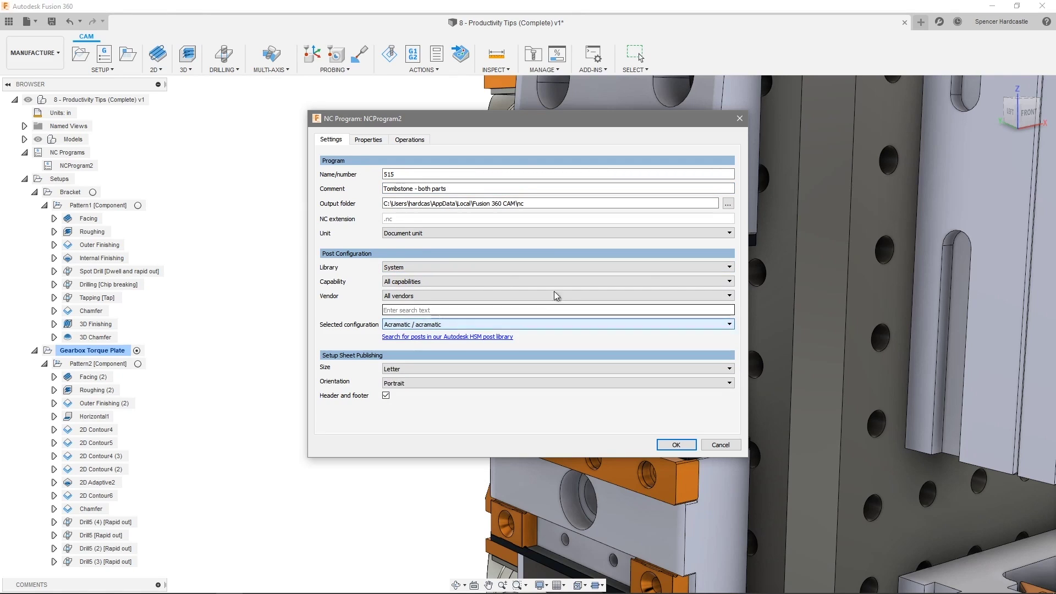
{"action": "left_click", "coordinate": [437, 266]}
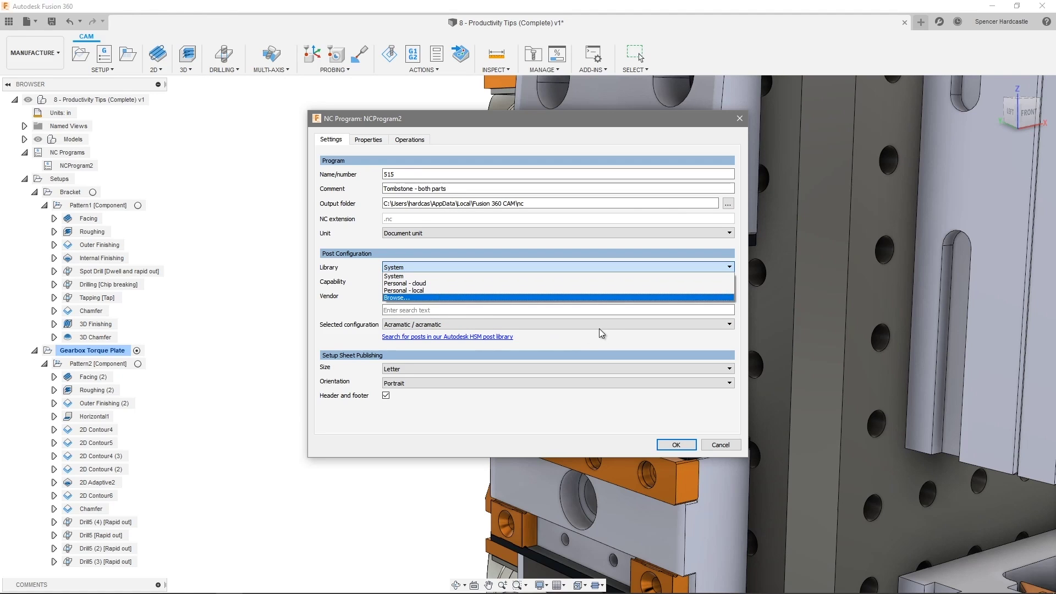
Step: Browse the Milling posts in the online Autodesk HSM post library and set the program's post configuration to FANUC / fanuc
{"action": "left_click", "coordinate": [484, 336]}
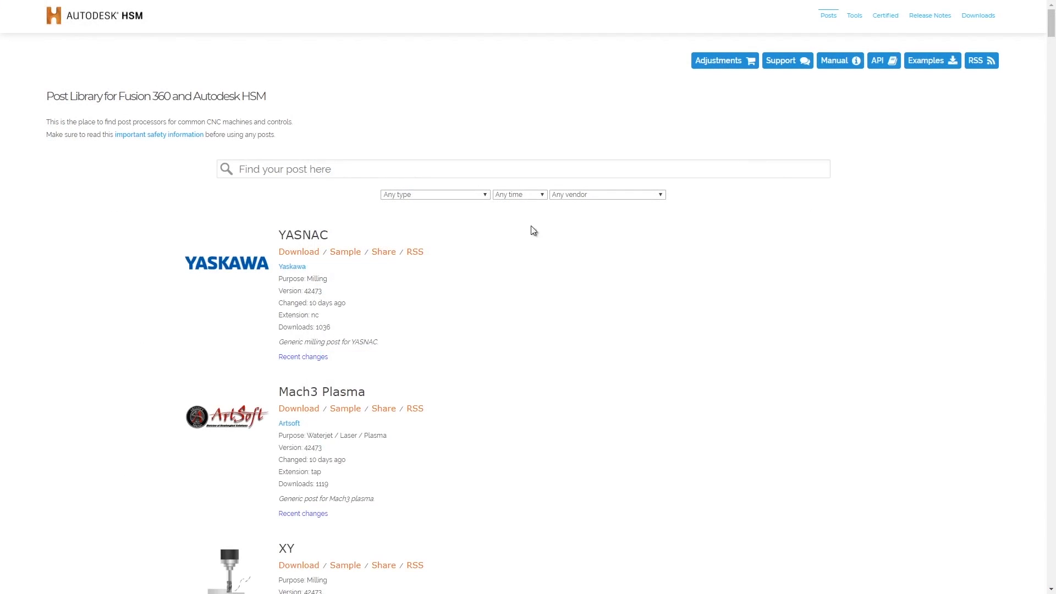
{"action": "left_click", "coordinate": [480, 194]}
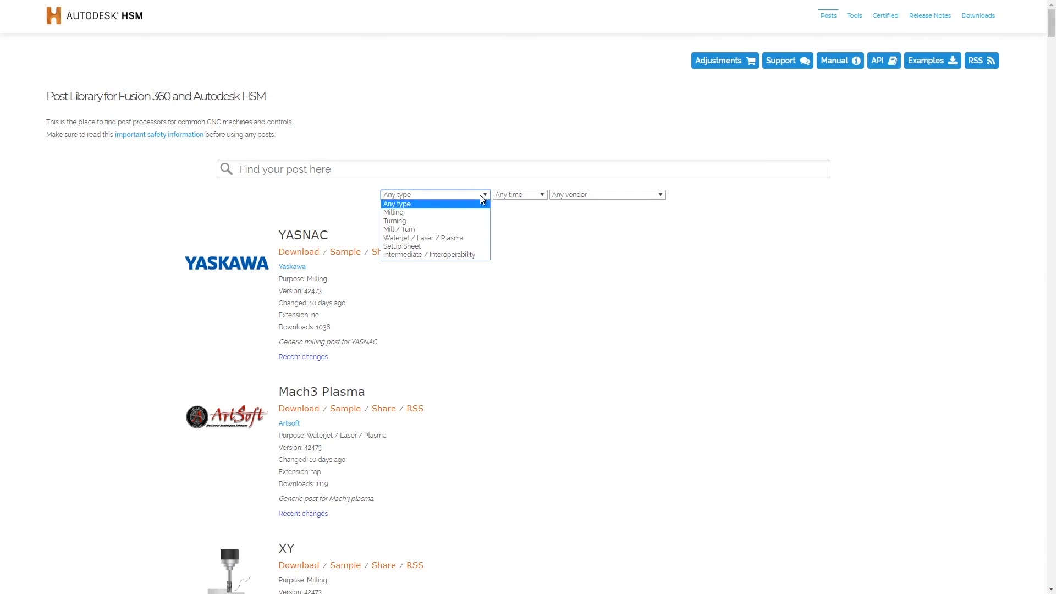
{"action": "left_click", "coordinate": [473, 209]}
{"action": "scroll", "coordinate": [798, 206], "scroll_direction": "down", "scroll_amount": 8}
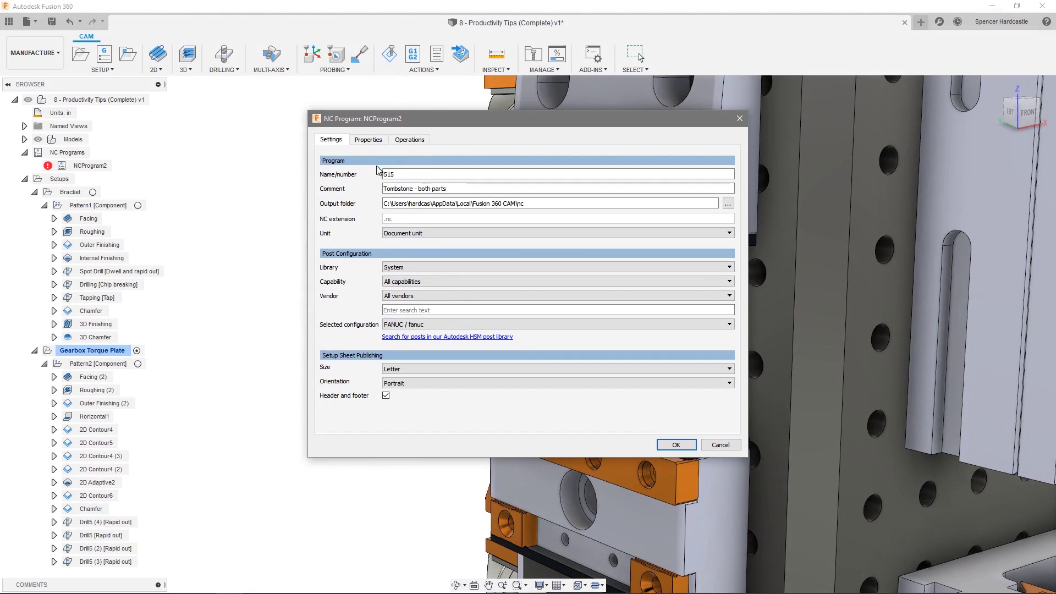
Step: Include all Bracket and Gearbox Torque Plate operations in the NC program, reorder them to minimize tool changes, and accept
{"action": "left_click", "coordinate": [369, 141]}
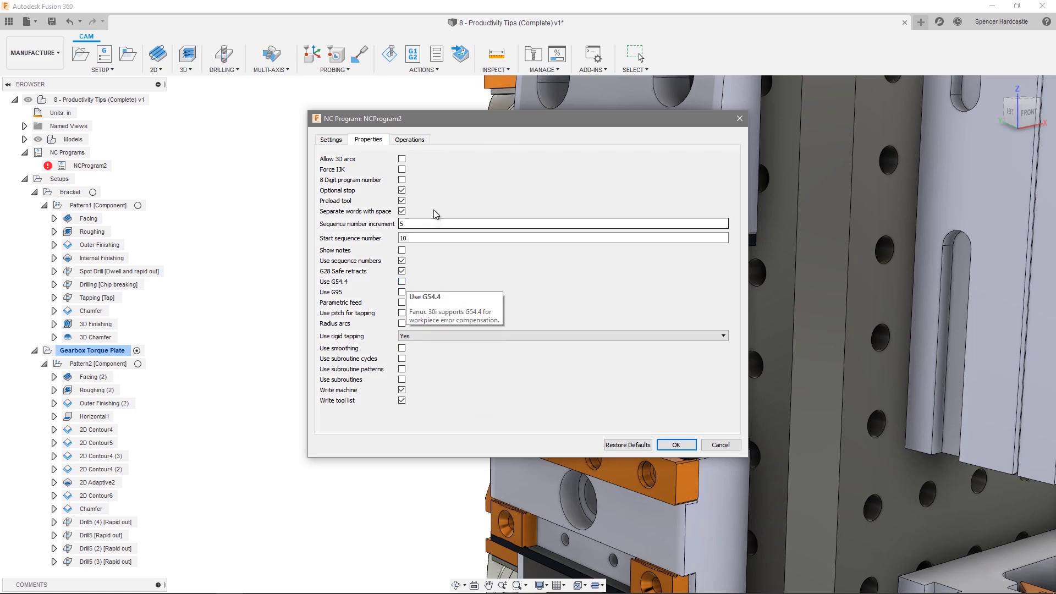
{"action": "left_click", "coordinate": [423, 141]}
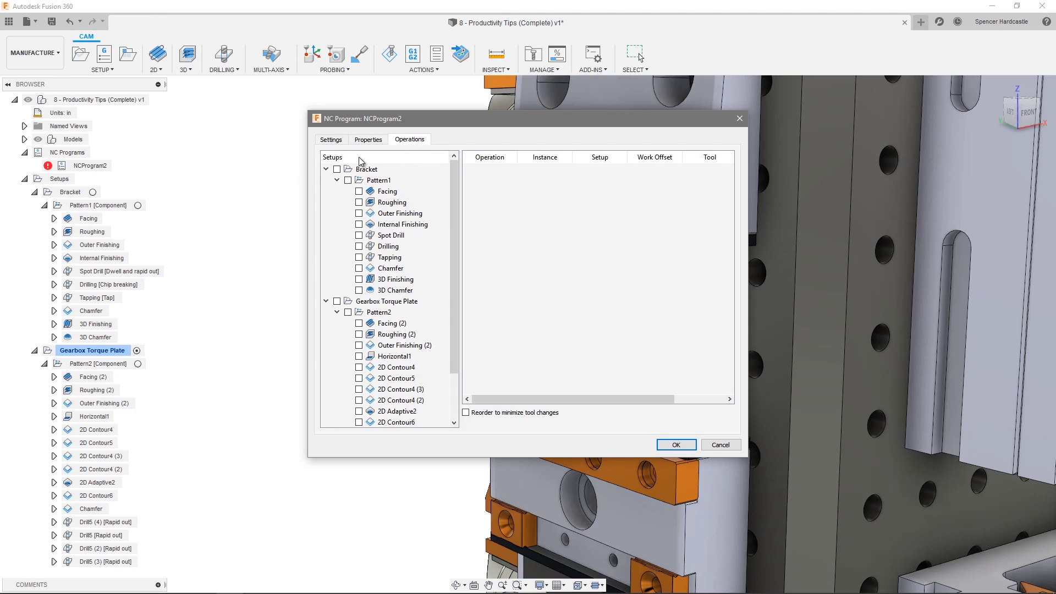
{"action": "left_click", "coordinate": [337, 169]}
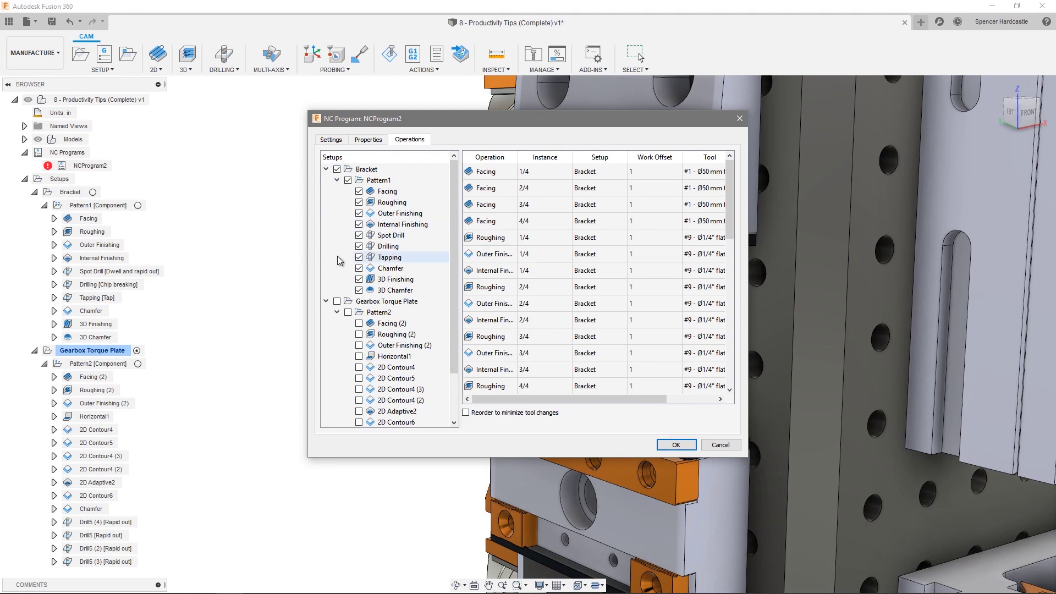
{"action": "left_click", "coordinate": [337, 301]}
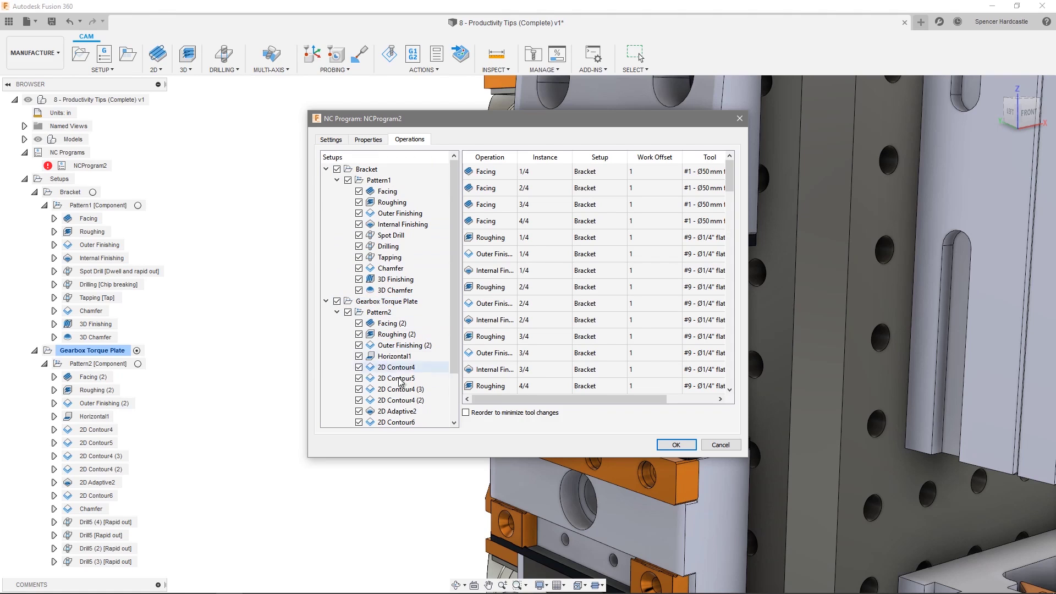
{"action": "left_click", "coordinate": [466, 413]}
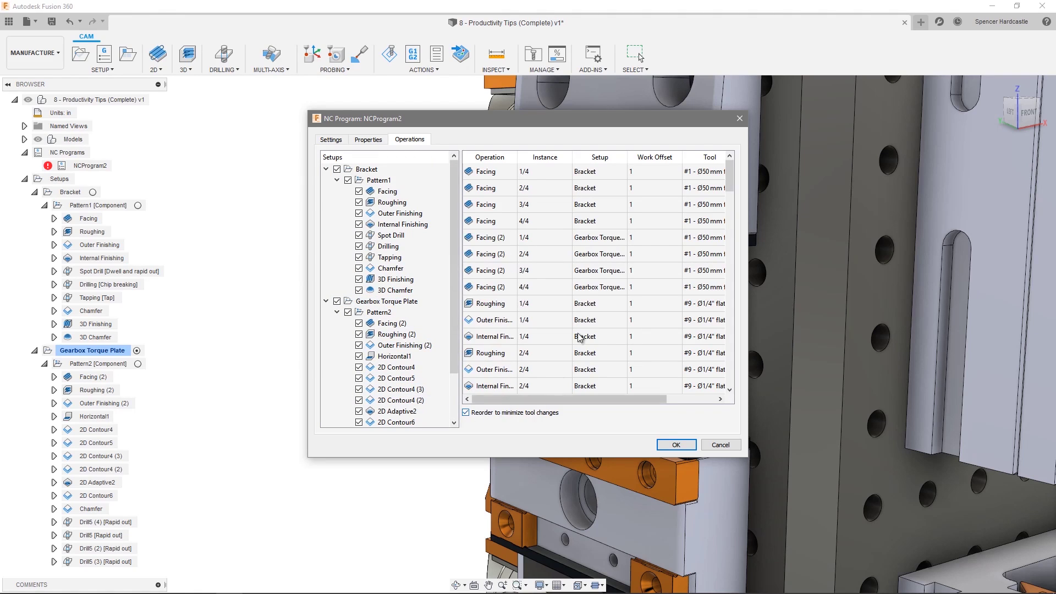
{"action": "scroll", "coordinate": [599, 237], "scroll_direction": "down", "scroll_amount": 2}
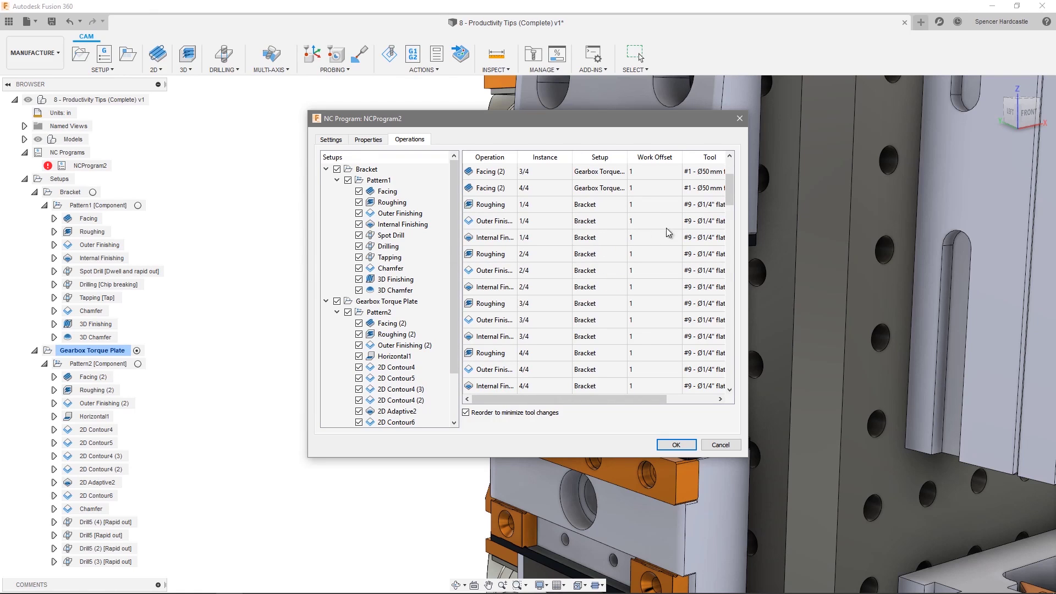
{"action": "left_click_drag", "start_coordinate": [730, 193], "coordinate": [725, 262]}
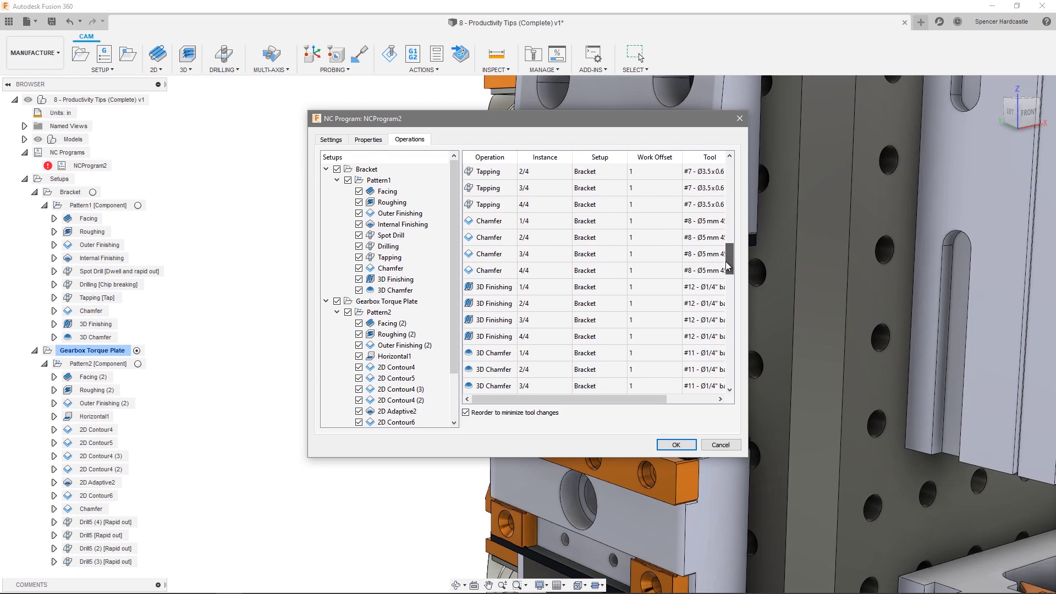
{"action": "left_click", "coordinate": [676, 444]}
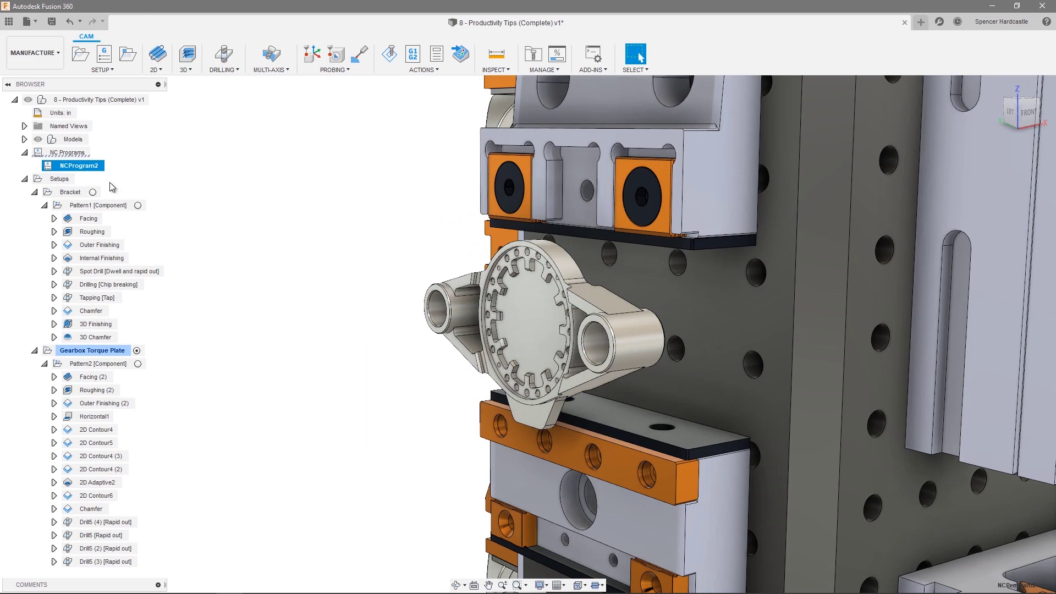
Step: Rename the new NC program as Both Parts
{"action": "left_click", "coordinate": [86, 166]}
{"action": "type", "text": "Both Parts"}
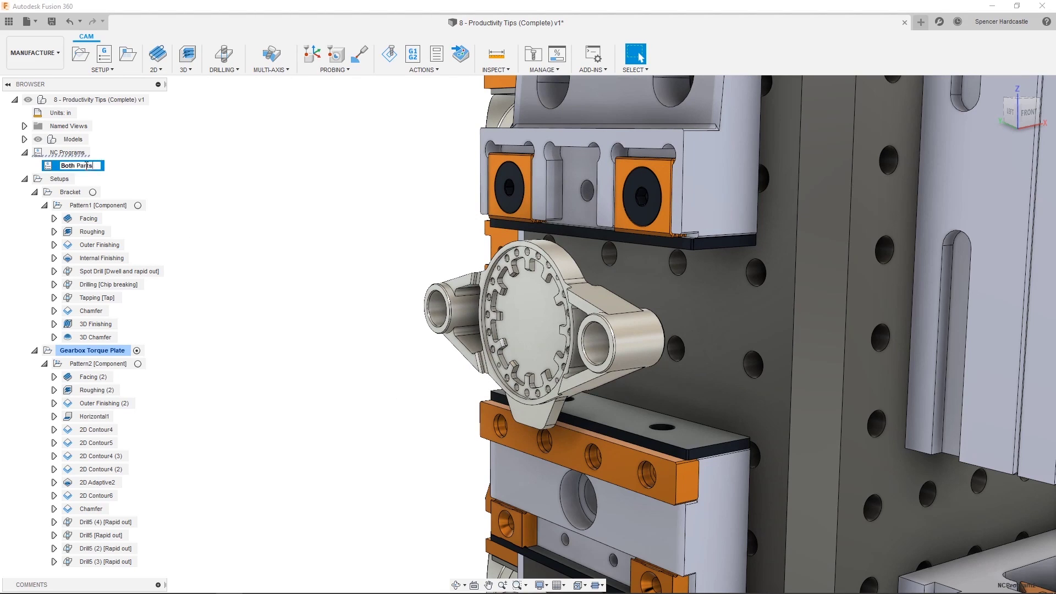
{"action": "key", "text": "Return"}
Step: Simulate the Both Parts NC program and close the simulation
{"action": "right_click", "coordinate": [86, 167]}
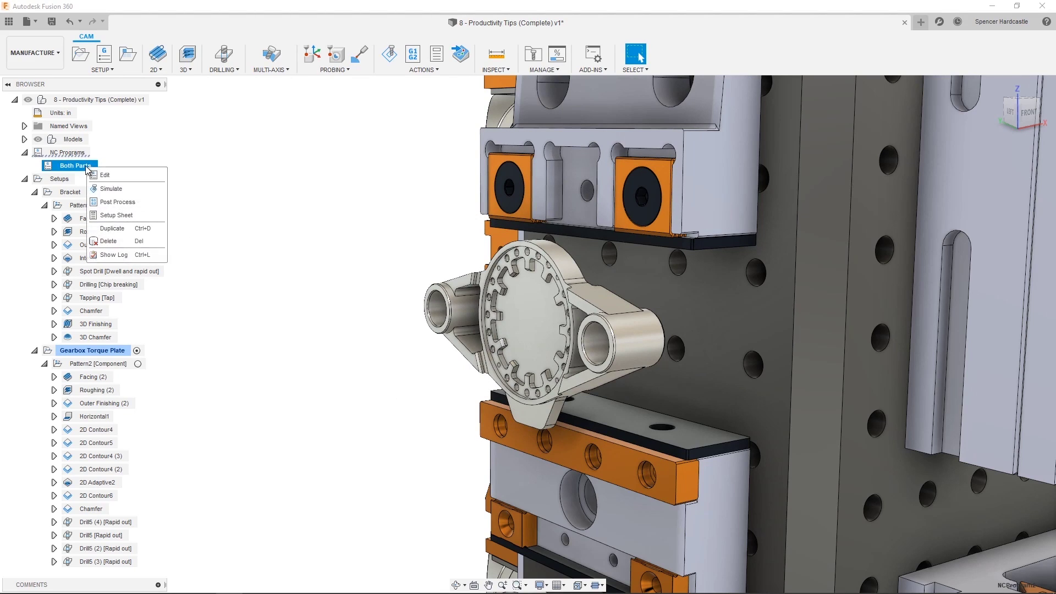
{"action": "left_click", "coordinate": [107, 189]}
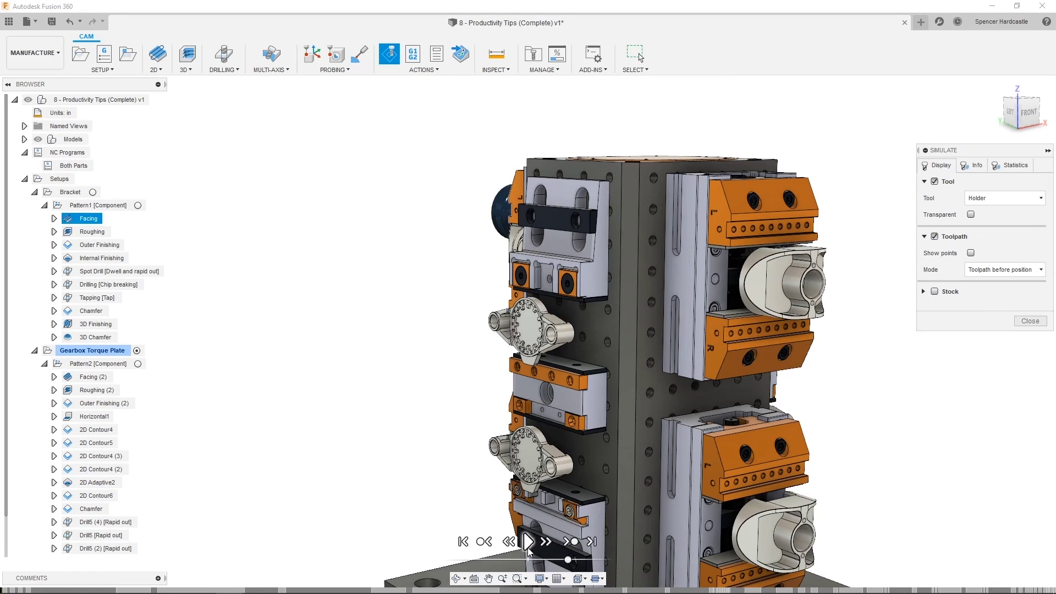
{"action": "left_click", "coordinate": [1029, 320]}
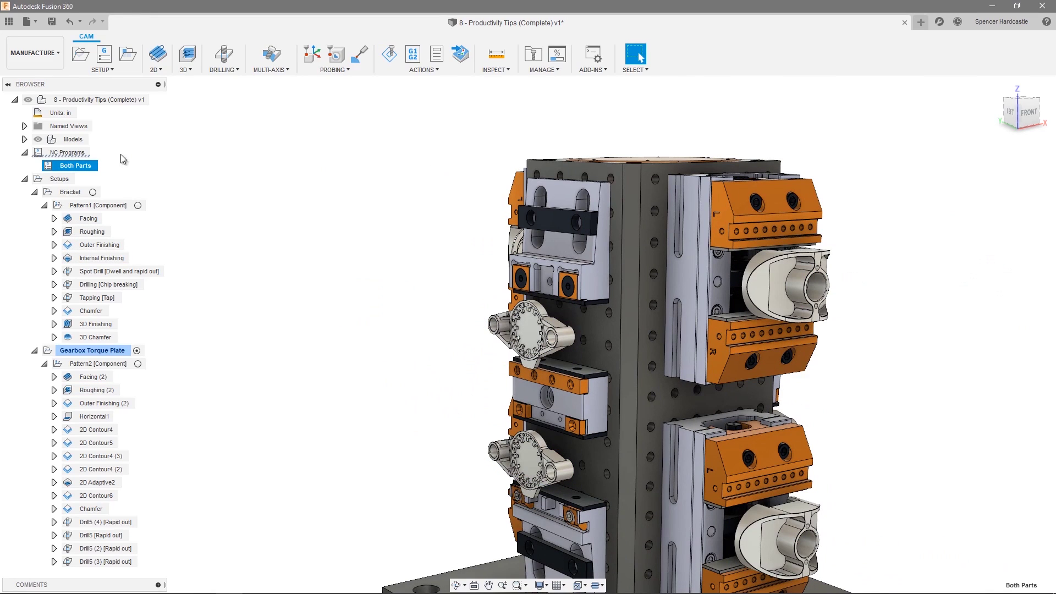
Step: Generate the setup sheet for the Both Parts NC program and look through its pages
{"action": "right_click", "coordinate": [84, 167]}
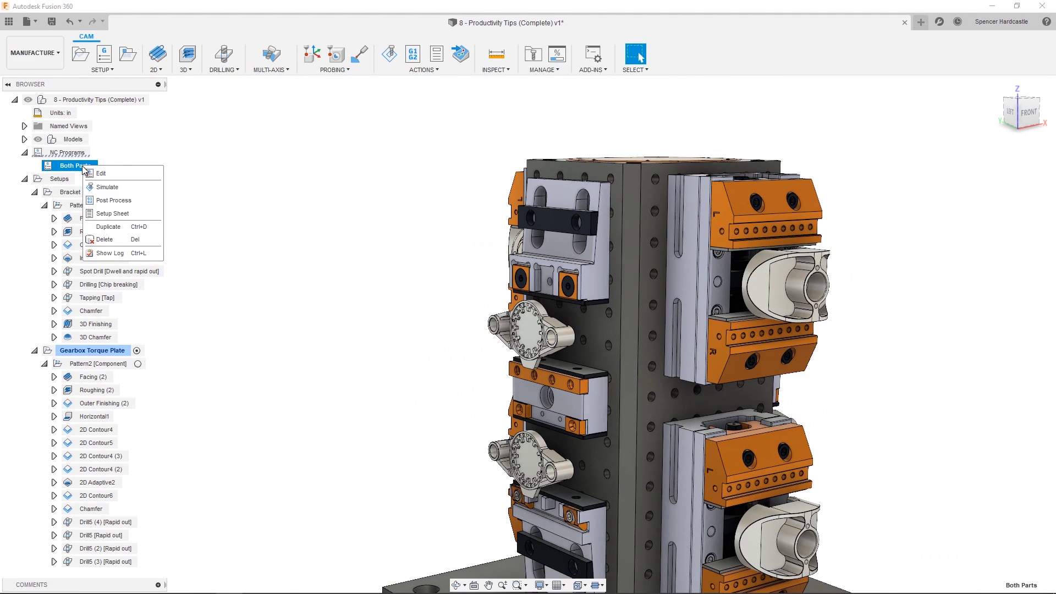
{"action": "left_click", "coordinate": [113, 213]}
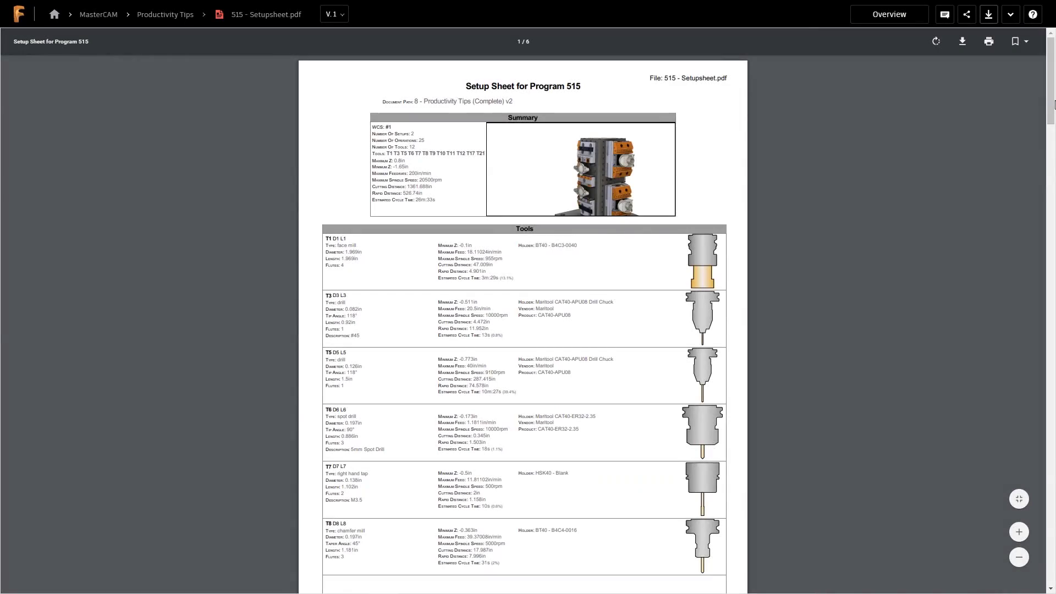
{"action": "left_click_drag", "start_coordinate": [1051, 116], "coordinate": [1046, 215]}
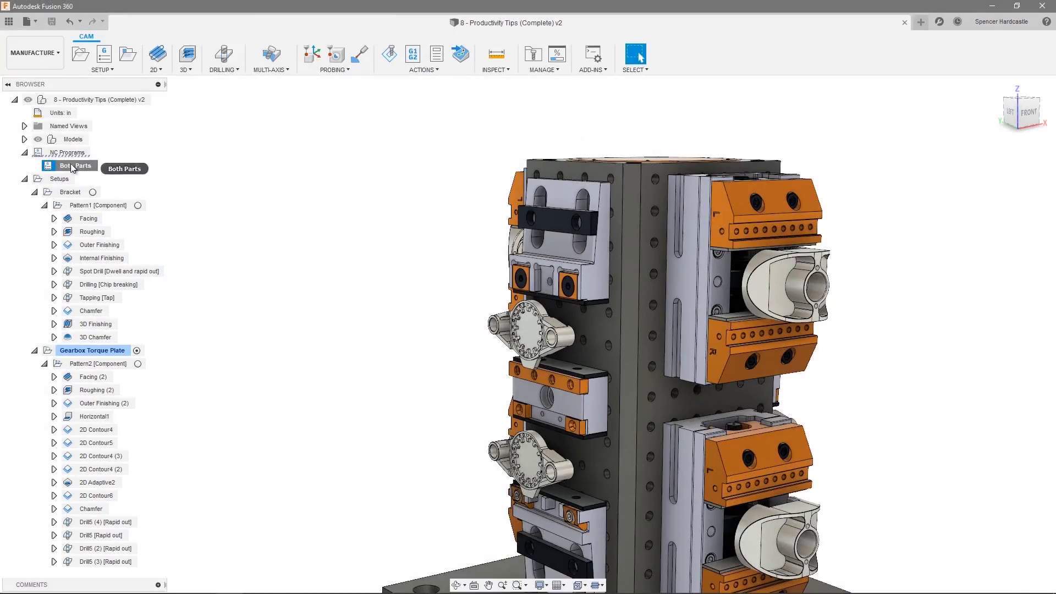
Step: Post process the Both Parts NC program, acknowledge the WCS notice, and look through the resulting 515.nc code
{"action": "right_click", "coordinate": [71, 165]}
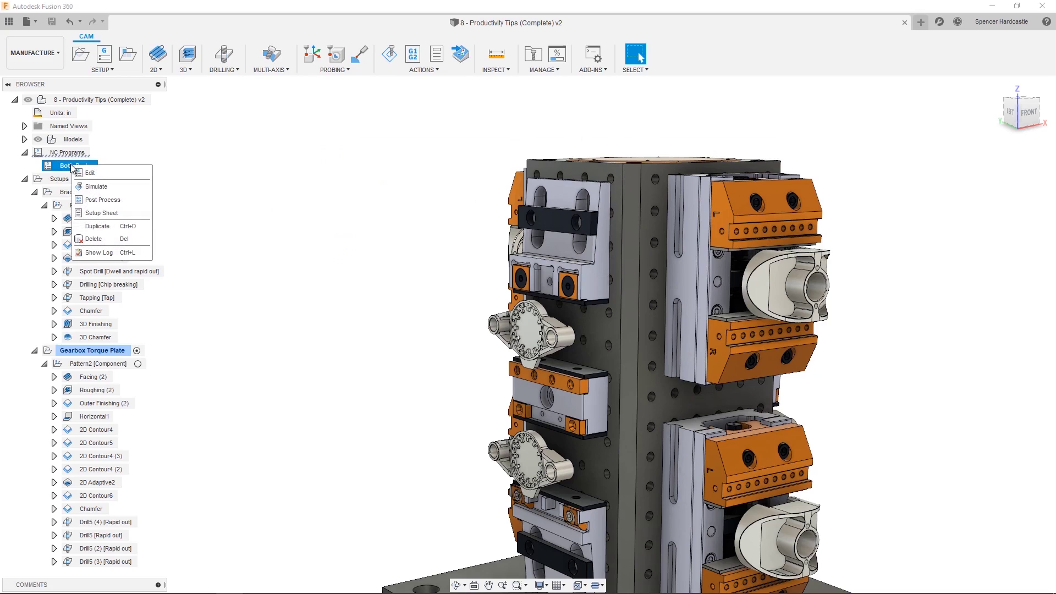
{"action": "left_click", "coordinate": [94, 199]}
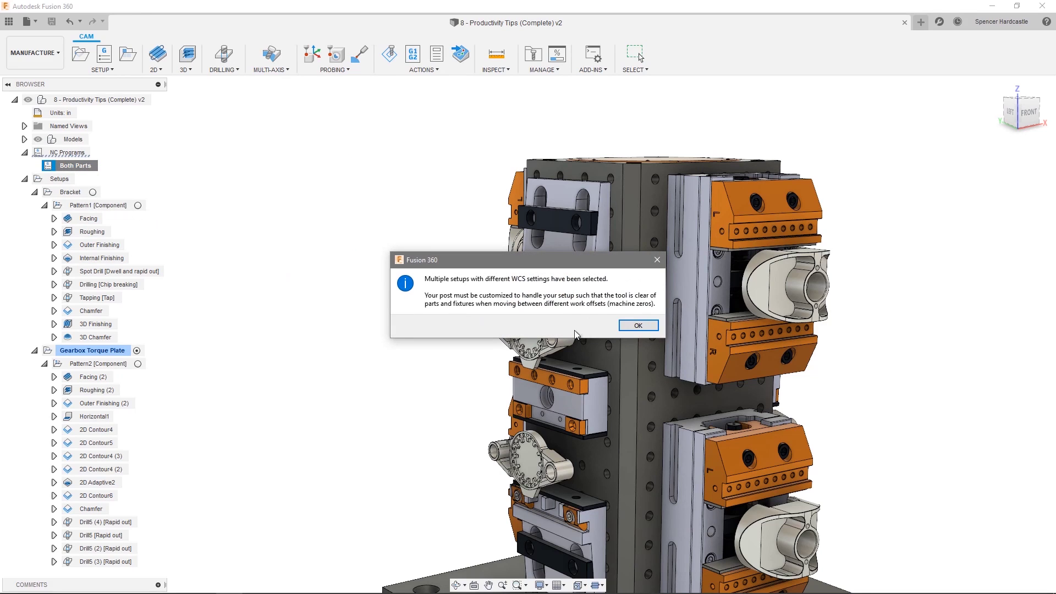
{"action": "left_click", "coordinate": [640, 329]}
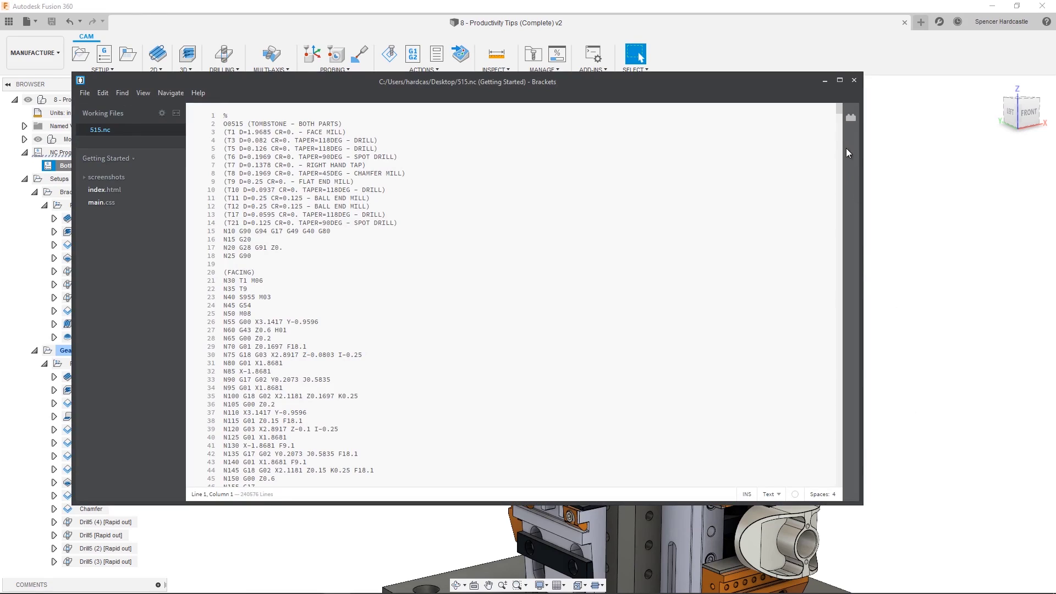
{"action": "left_click_drag", "start_coordinate": [839, 112], "coordinate": [842, 122]}
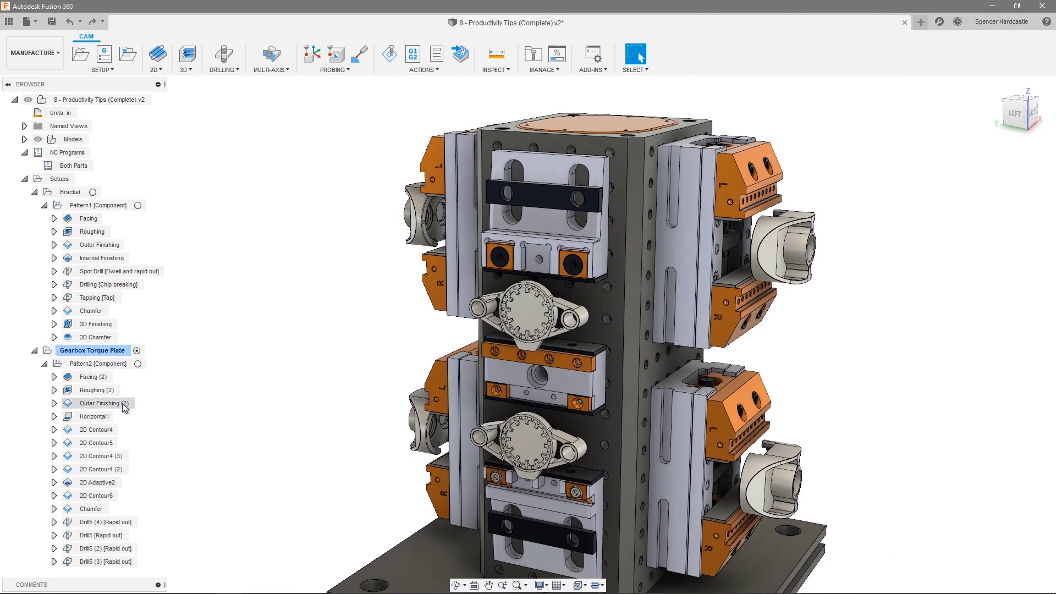
Step: Change the tool of Outer Finishing (2) to the #3 Ø1/2" flat end mill and accept
{"action": "left_click", "coordinate": [122, 406]}
{"action": "right_click", "coordinate": [122, 406]}
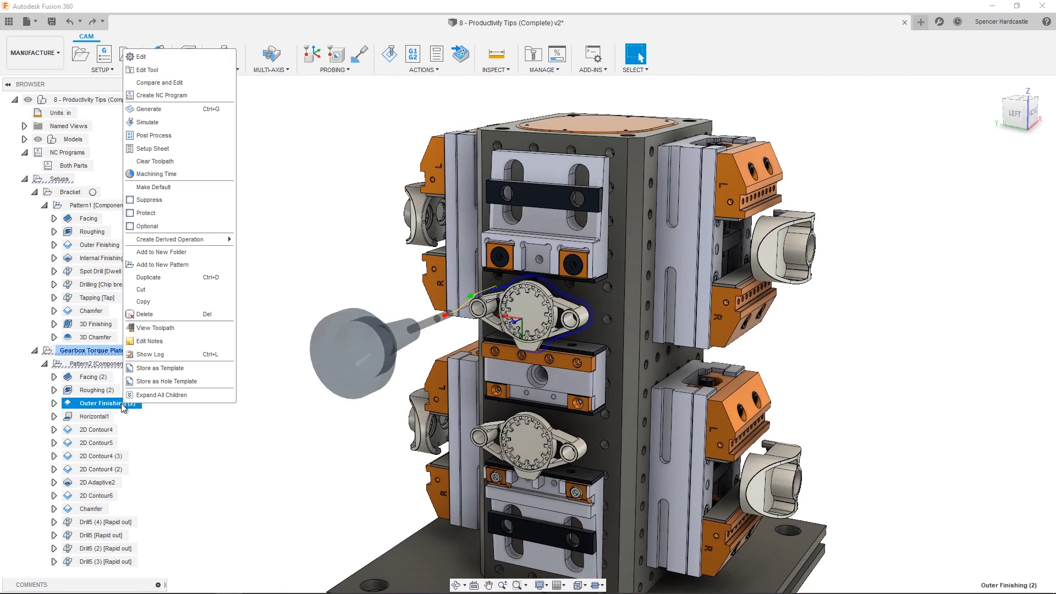
{"action": "left_click", "coordinate": [210, 60]}
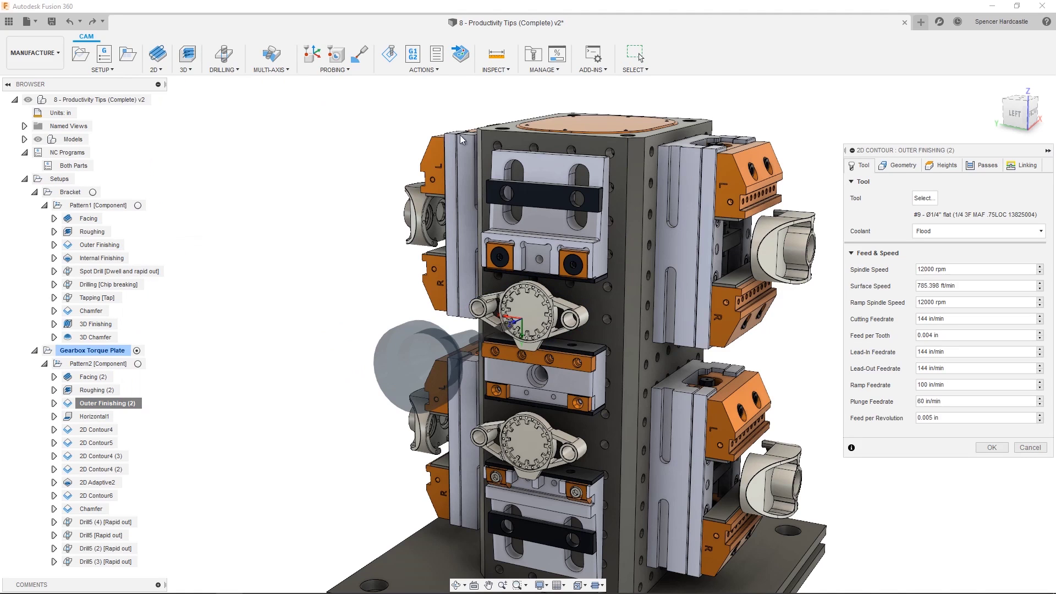
{"action": "left_click", "coordinate": [917, 199]}
{"action": "left_click", "coordinate": [494, 216]}
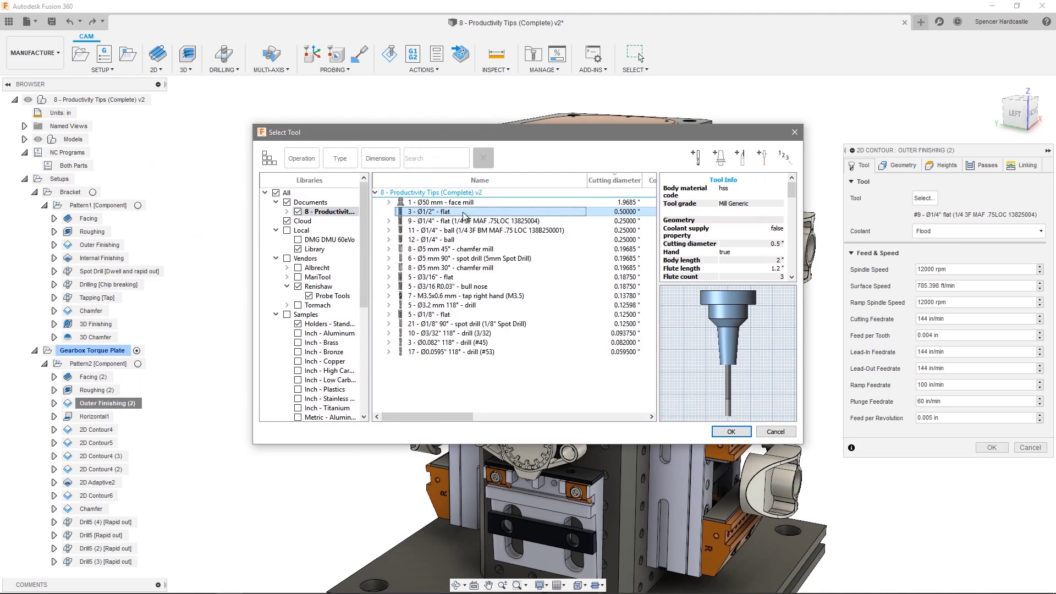
{"action": "left_click", "coordinate": [734, 432]}
{"action": "left_click", "coordinate": [991, 447]}
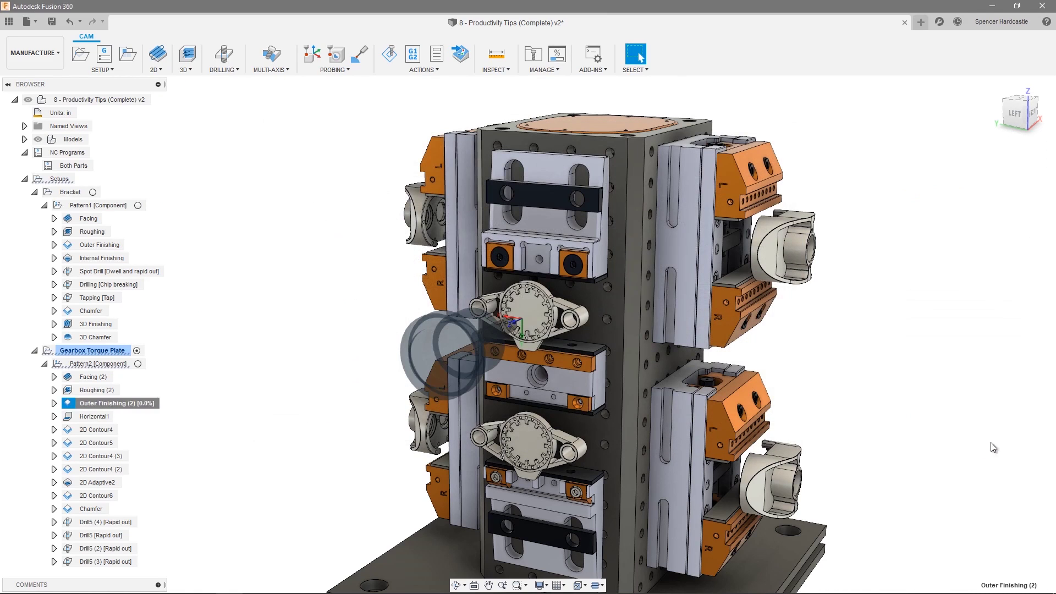
Step: Open the Both Parts NC program for editing and examine the tool listed for Outer Finishing (2) in its operation order
{"action": "right_click", "coordinate": [82, 166]}
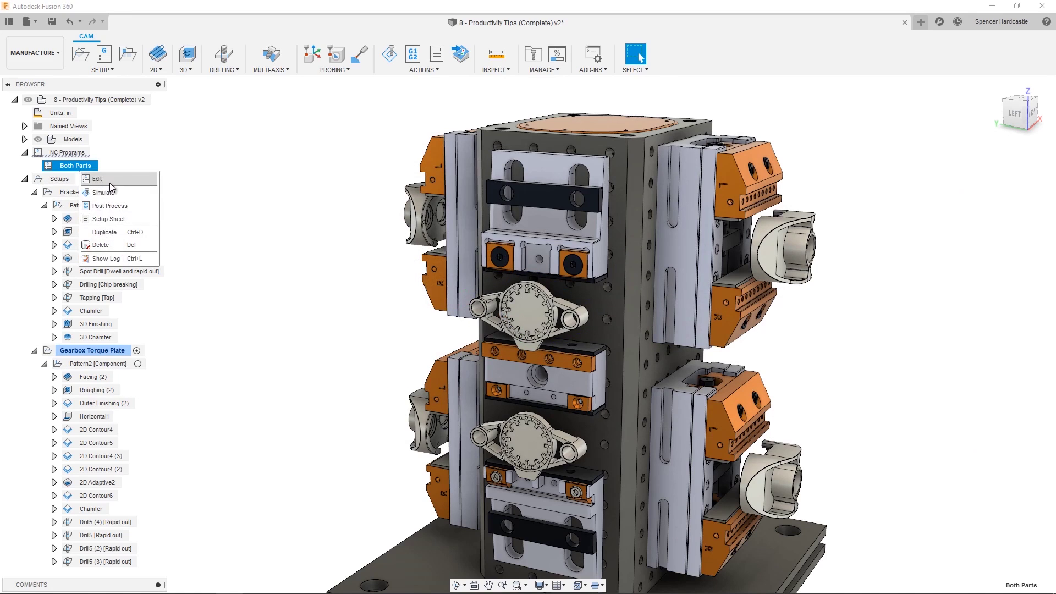
{"action": "left_click", "coordinate": [110, 183]}
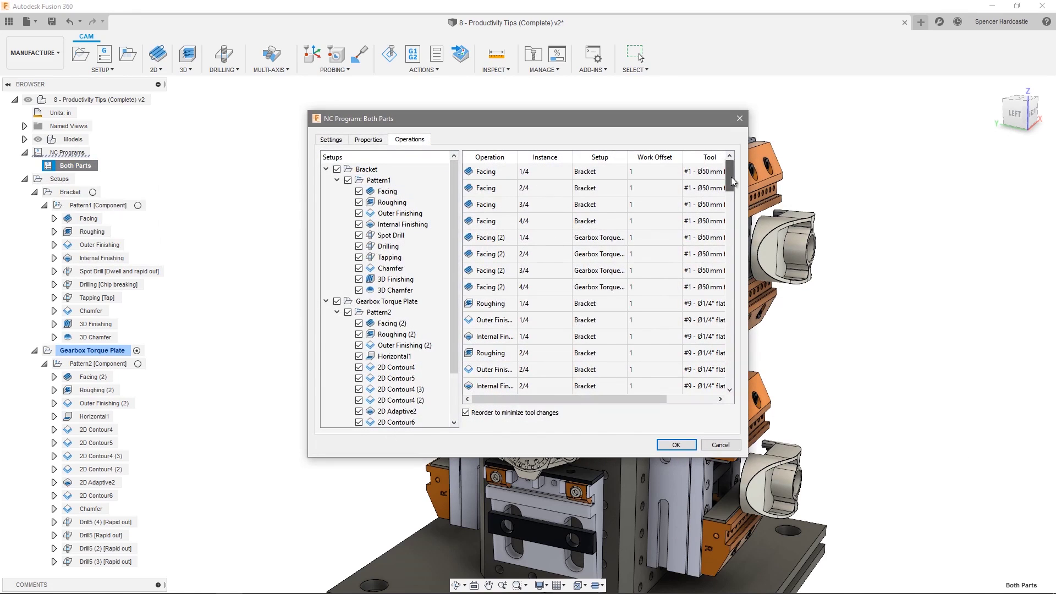
{"action": "left_click_drag", "start_coordinate": [730, 177], "coordinate": [737, 270]}
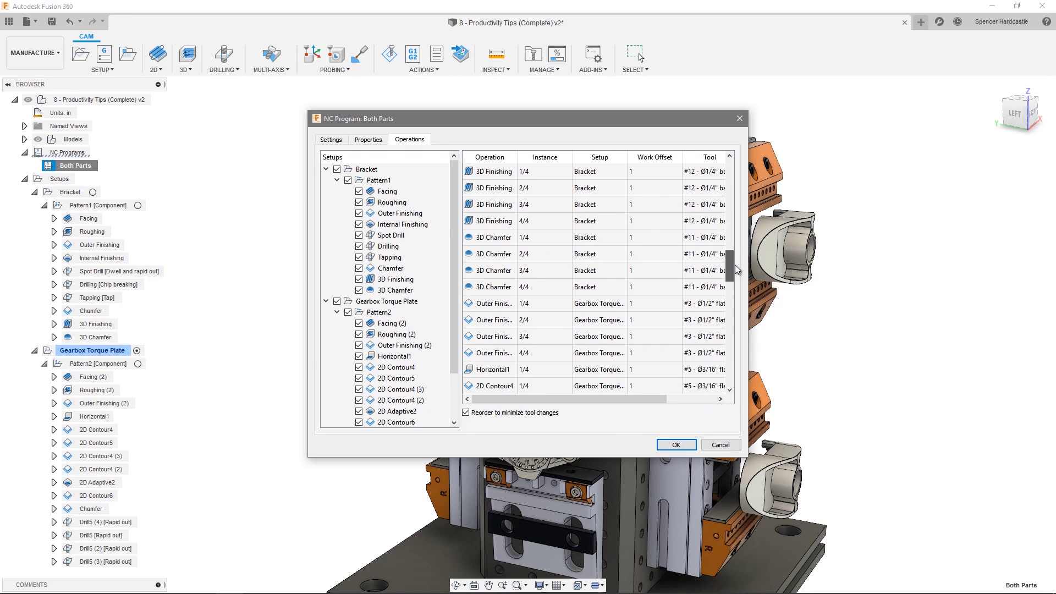